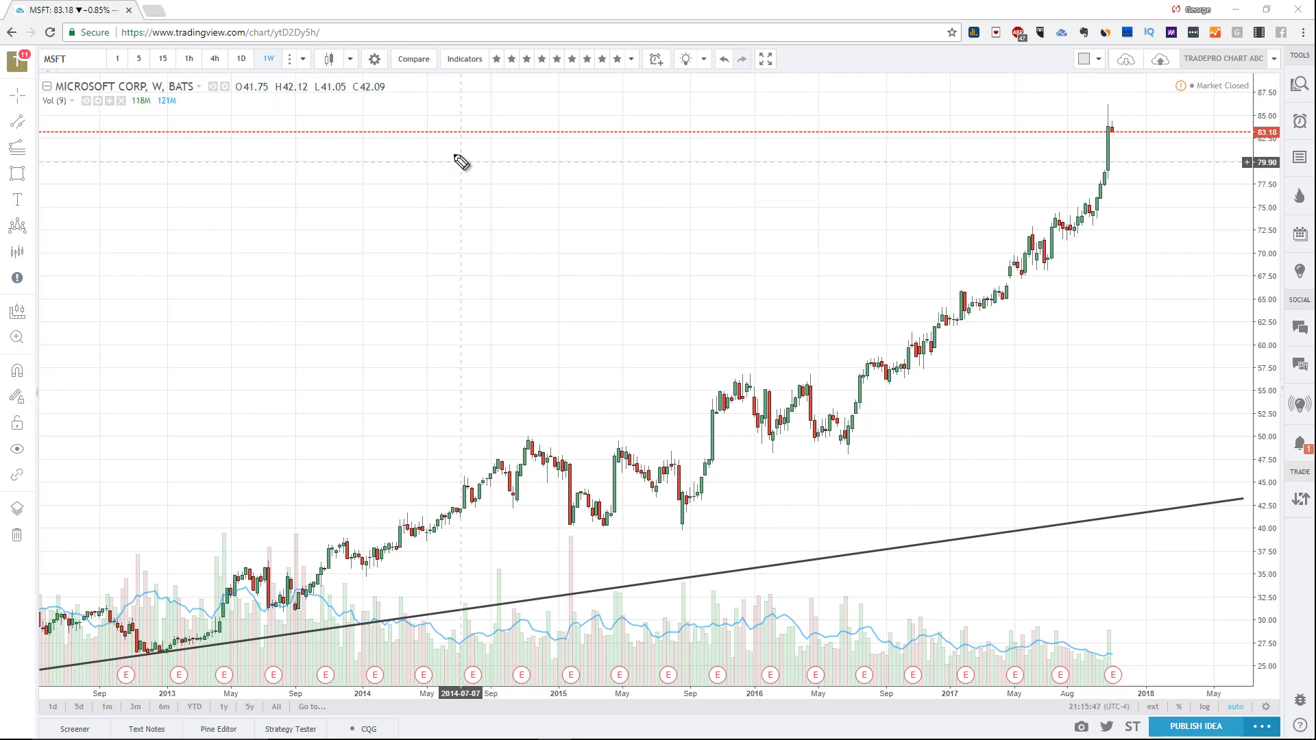
Open the Indicators browser and scroll through the built-in indicator list
{"action": "left_click_drag", "start_coordinate": [442, 49], "coordinate": [455, 49]}
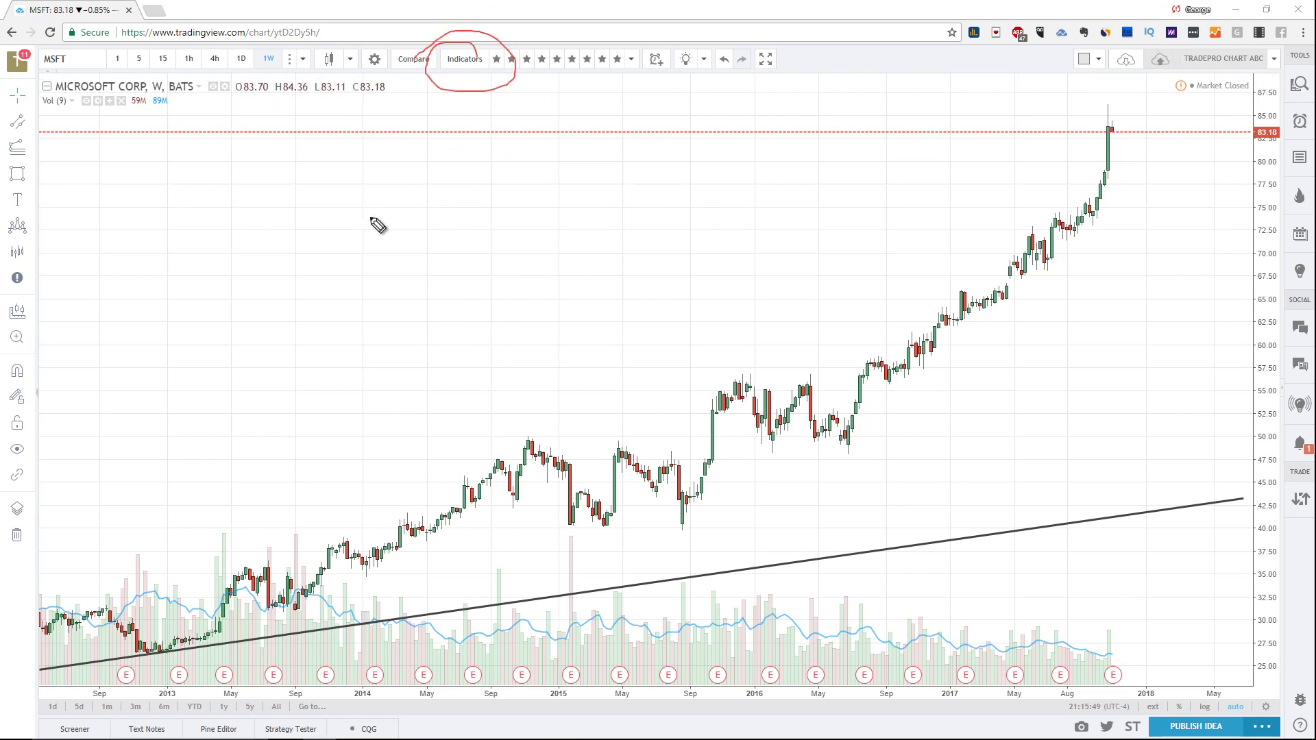
{"action": "left_click", "coordinate": [452, 61]}
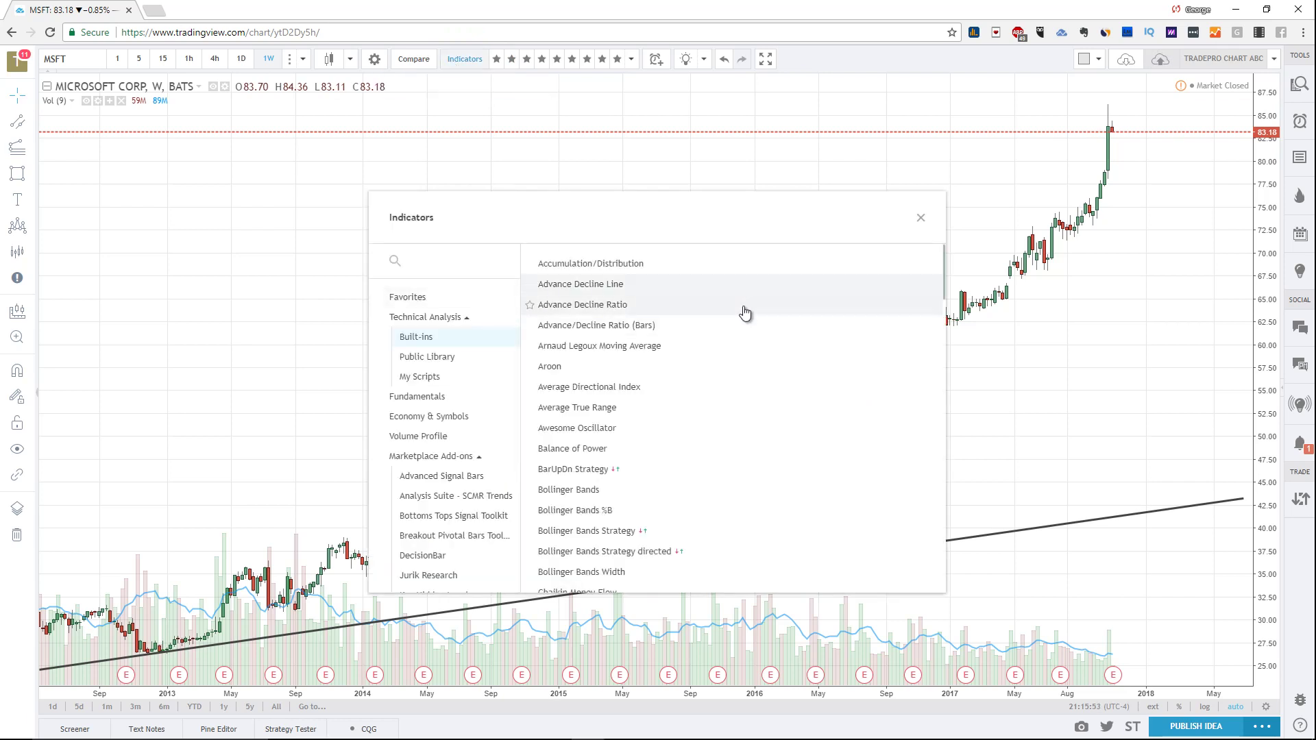
{"action": "scroll", "coordinate": [747, 346], "scroll_direction": "down", "scroll_amount": 20}
{"action": "scroll", "coordinate": [728, 349], "scroll_direction": "down", "scroll_amount": 5}
{"action": "scroll", "coordinate": [723, 374], "scroll_direction": "up", "scroll_amount": 18}
{"action": "scroll", "coordinate": [723, 377], "scroll_direction": "up", "scroll_amount": 6}
{"action": "left_click_drag", "start_coordinate": [391, 329], "coordinate": [383, 349]}
{"action": "left_click_drag", "start_coordinate": [531, 346], "coordinate": [681, 346]}
{"action": "left_click_drag", "start_coordinate": [620, 437], "coordinate": [668, 476]}
{"action": "key", "text": "Escape"}
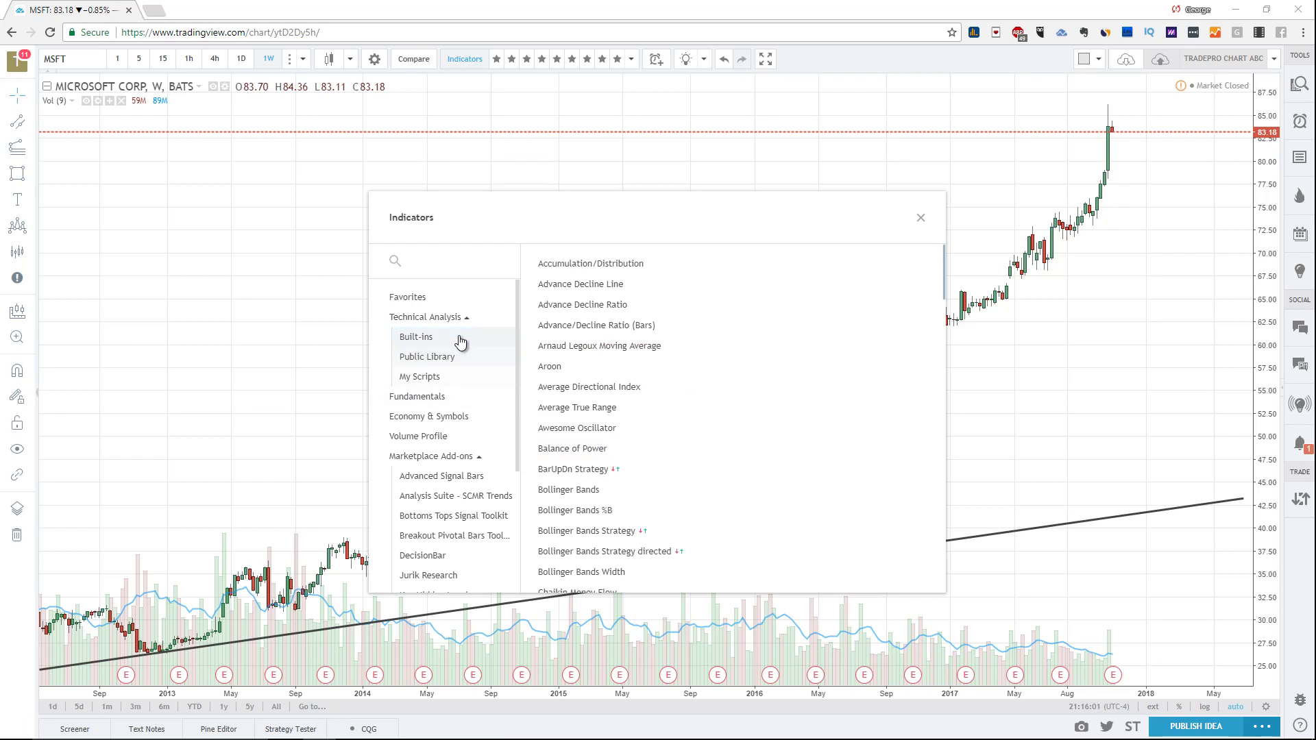
Look through the Fundamentals and Volume Profile indicator categories
{"action": "left_click", "coordinate": [442, 402]}
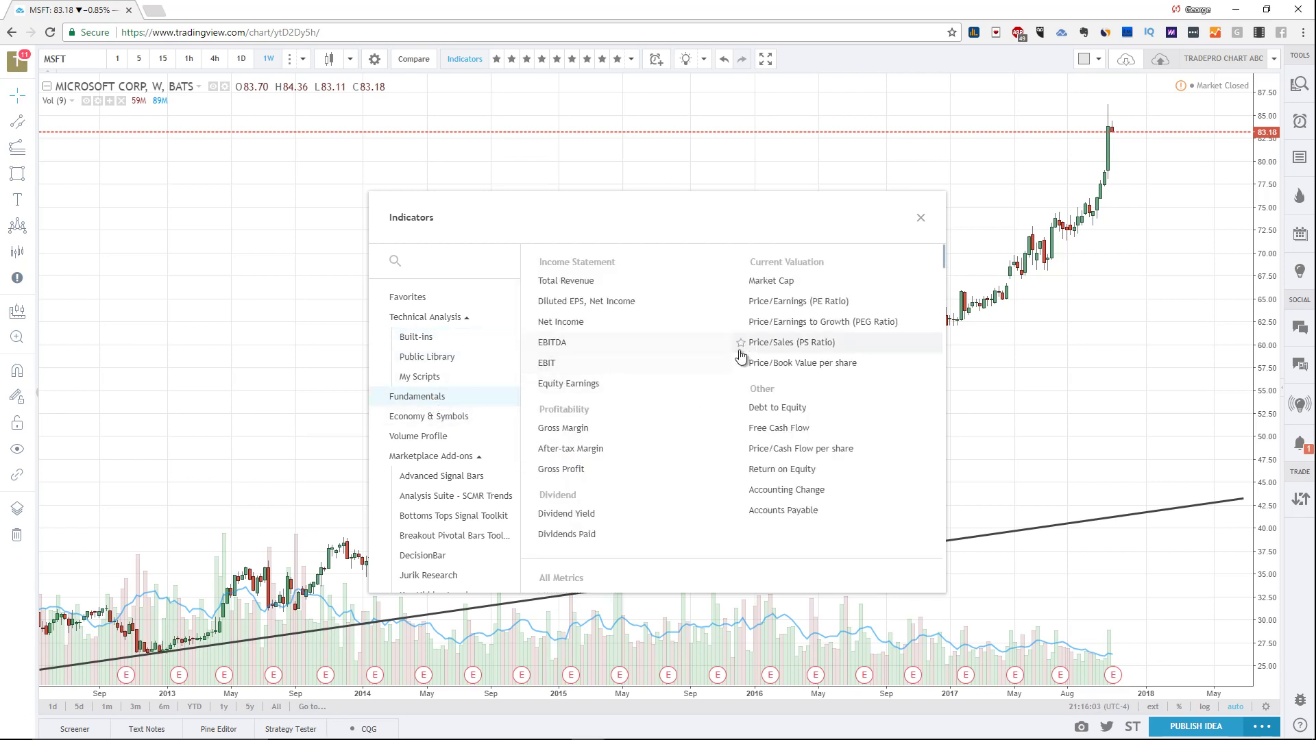
{"action": "left_click", "coordinate": [464, 442]}
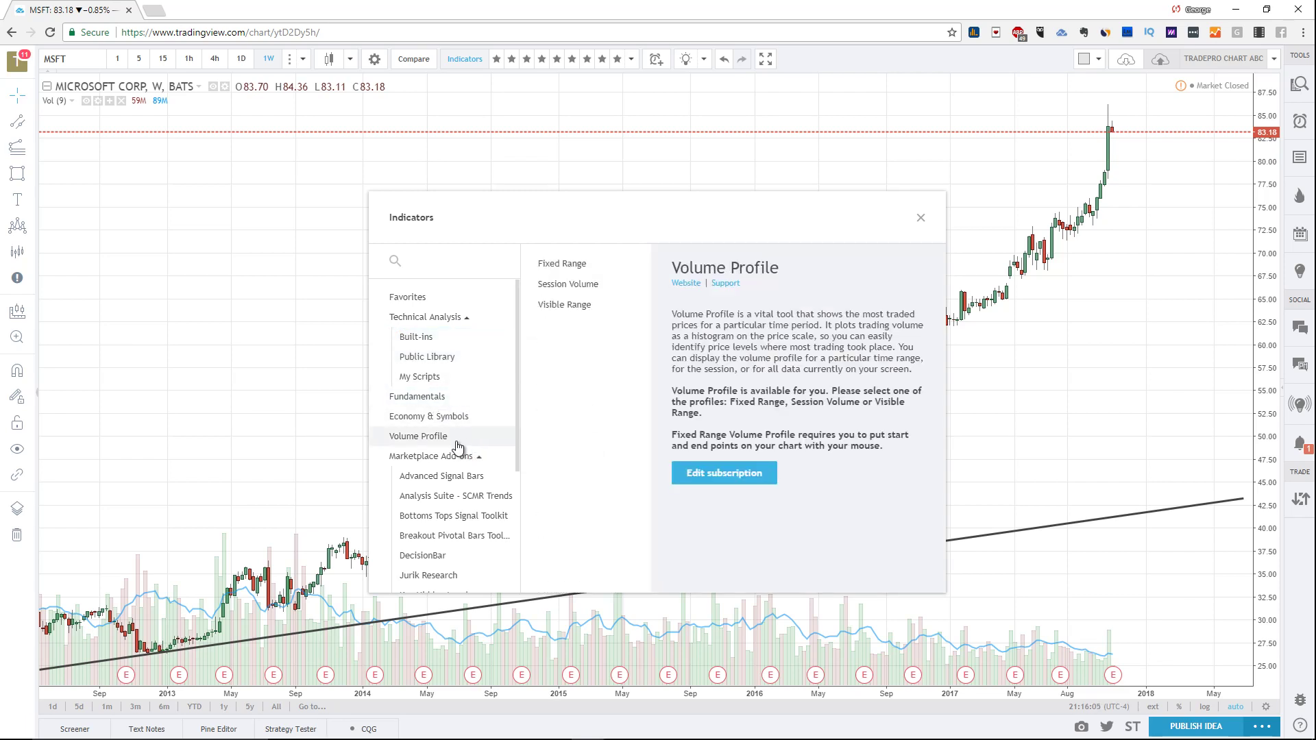
{"action": "scroll", "coordinate": [458, 446], "scroll_direction": "down", "scroll_amount": 1}
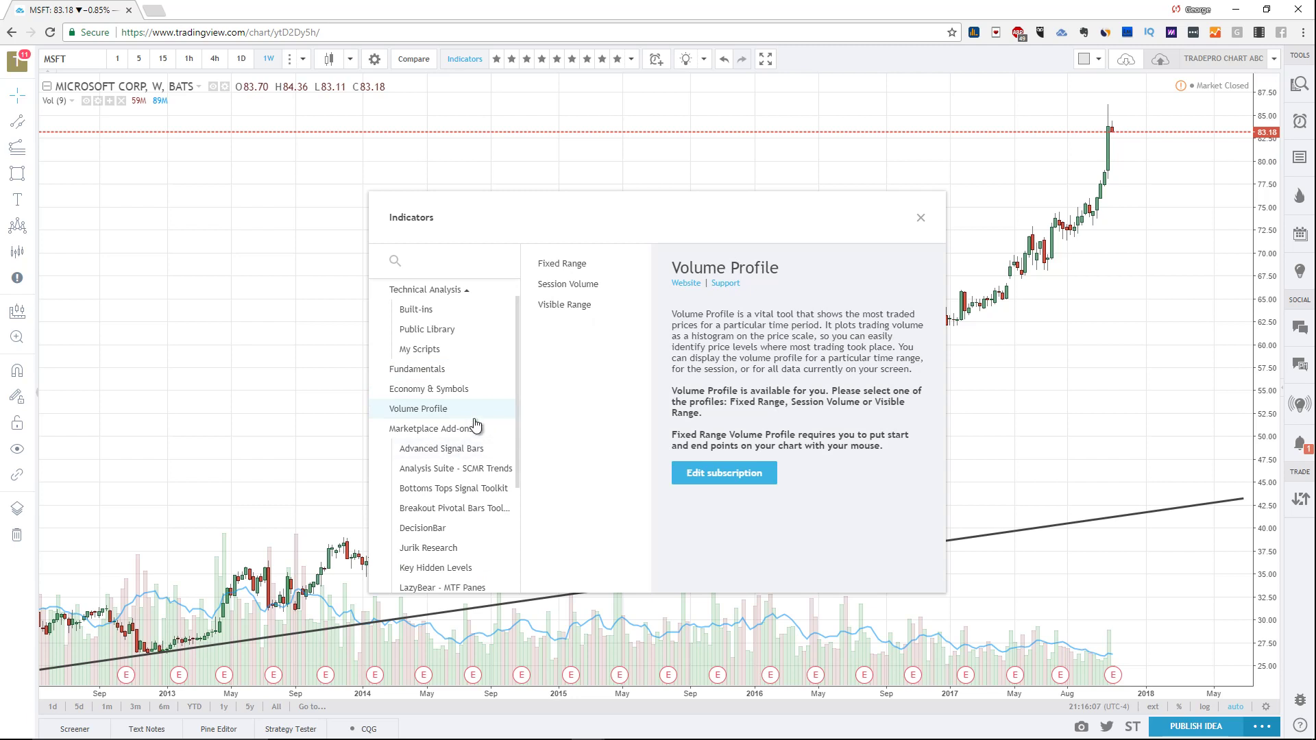
{"action": "scroll", "coordinate": [475, 425], "scroll_direction": "down", "scroll_amount": 1}
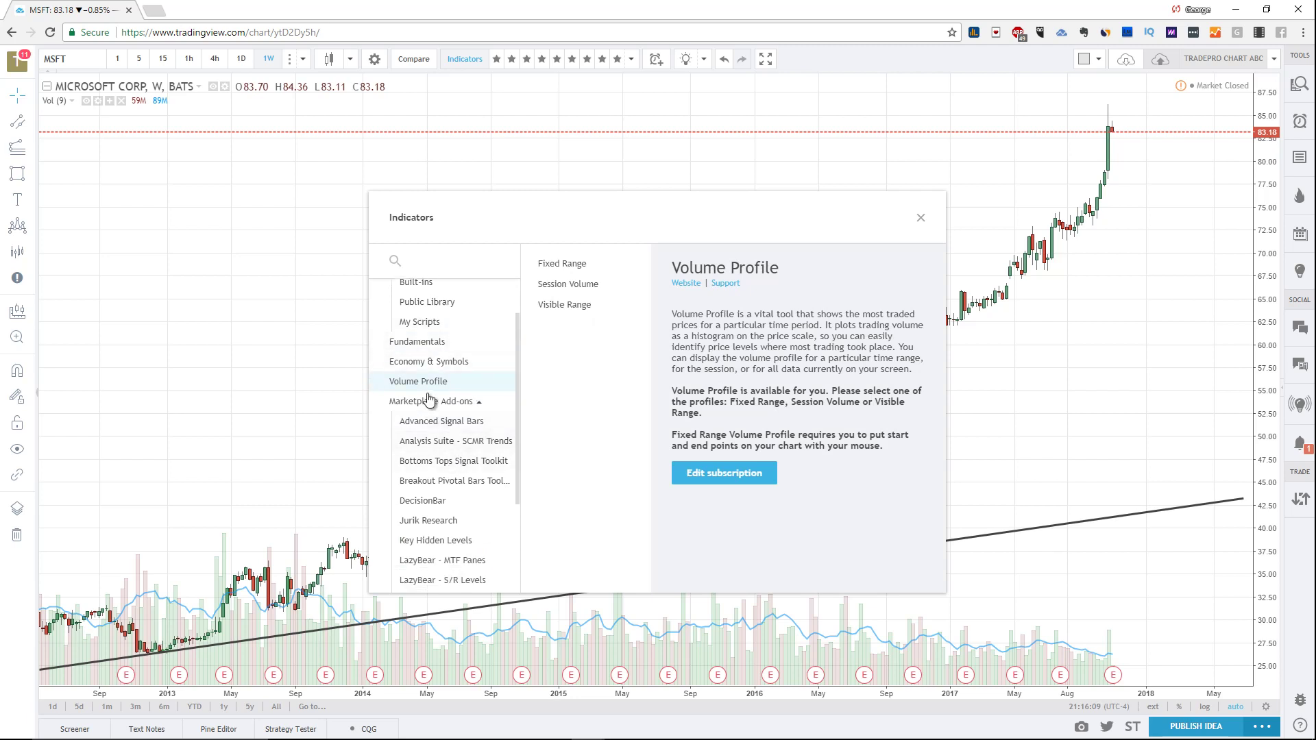
View the Advanced Signal Bars add-on details, then return to the Built-ins list
{"action": "left_click", "coordinate": [432, 424]}
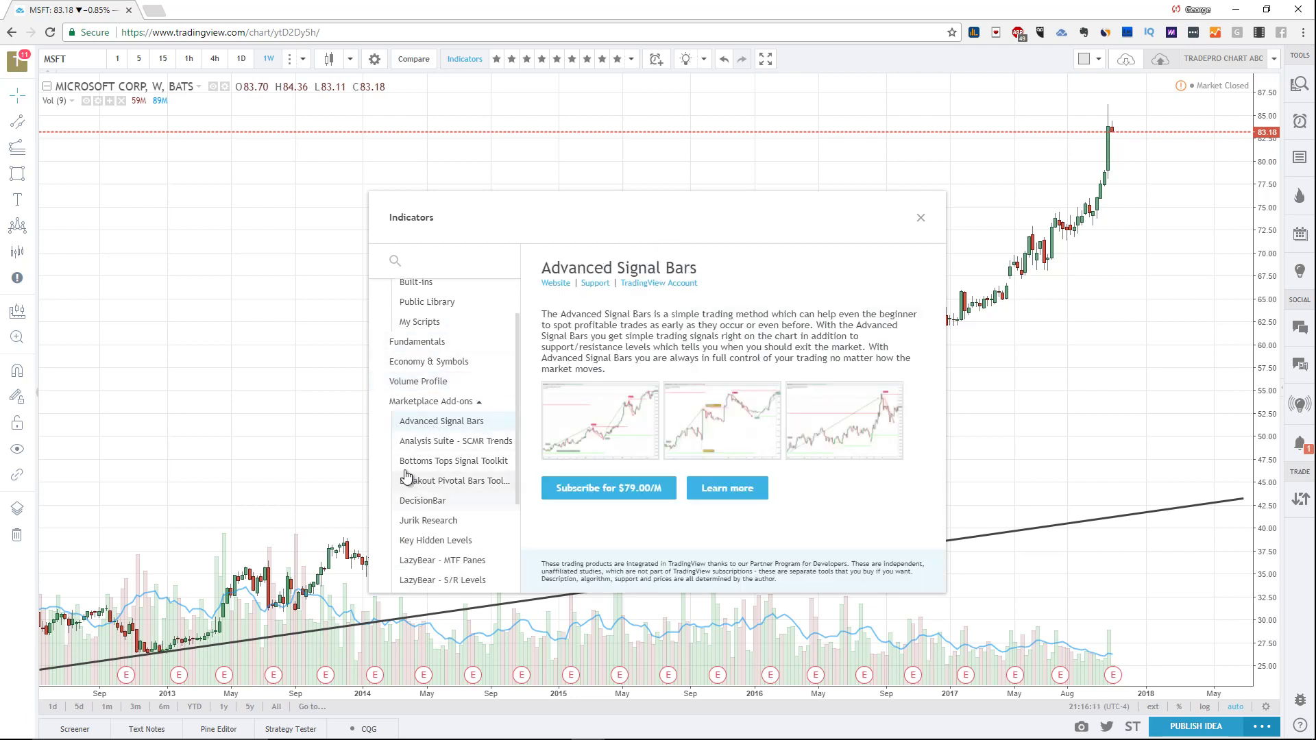
{"action": "scroll", "coordinate": [422, 473], "scroll_direction": "down", "scroll_amount": 2}
{"action": "mouse_move", "coordinate": [559, 508]}
{"action": "left_mouse_down"}
{"action": "mouse_move", "coordinate": [641, 505]}
{"action": "mouse_move", "coordinate": [679, 471]}
{"action": "left_mouse_up"}
{"action": "key", "text": "Escape"}
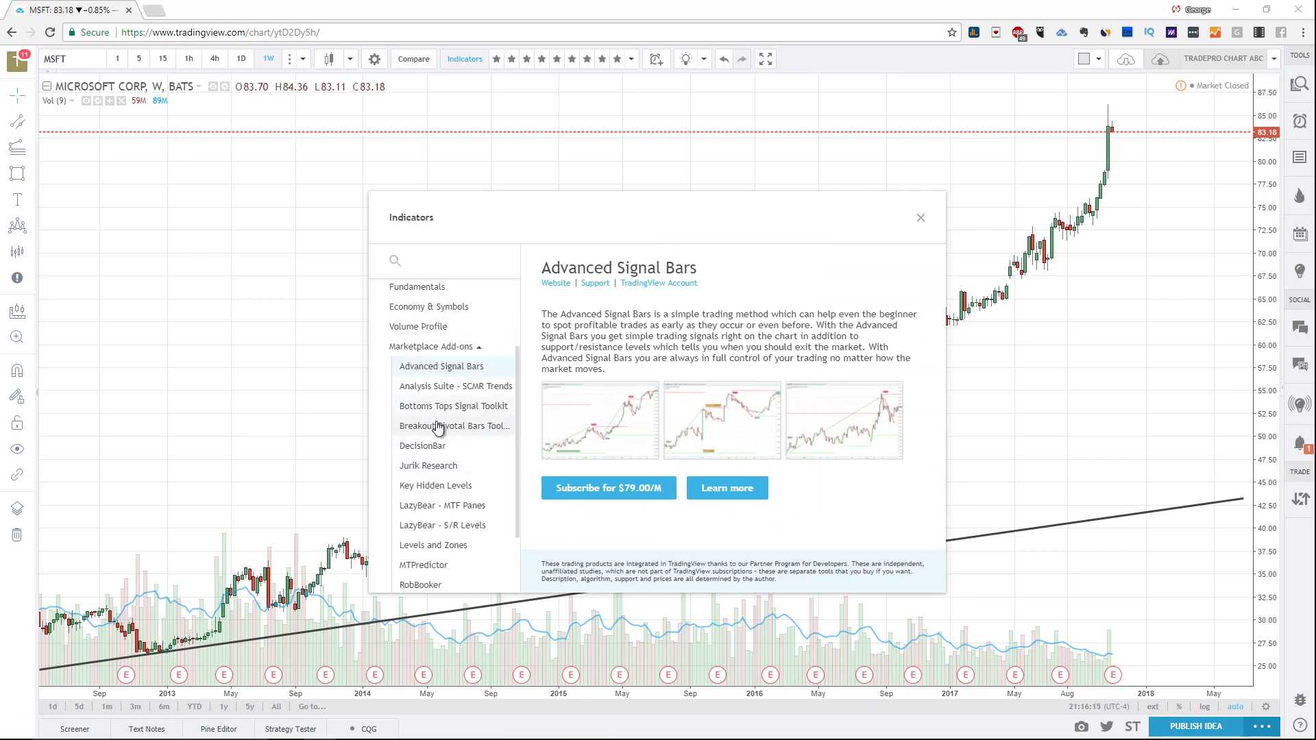
{"action": "scroll", "coordinate": [439, 431], "scroll_direction": "down", "scroll_amount": 3}
{"action": "scroll", "coordinate": [414, 460], "scroll_direction": "up", "scroll_amount": 7}
{"action": "left_click", "coordinate": [455, 254]}
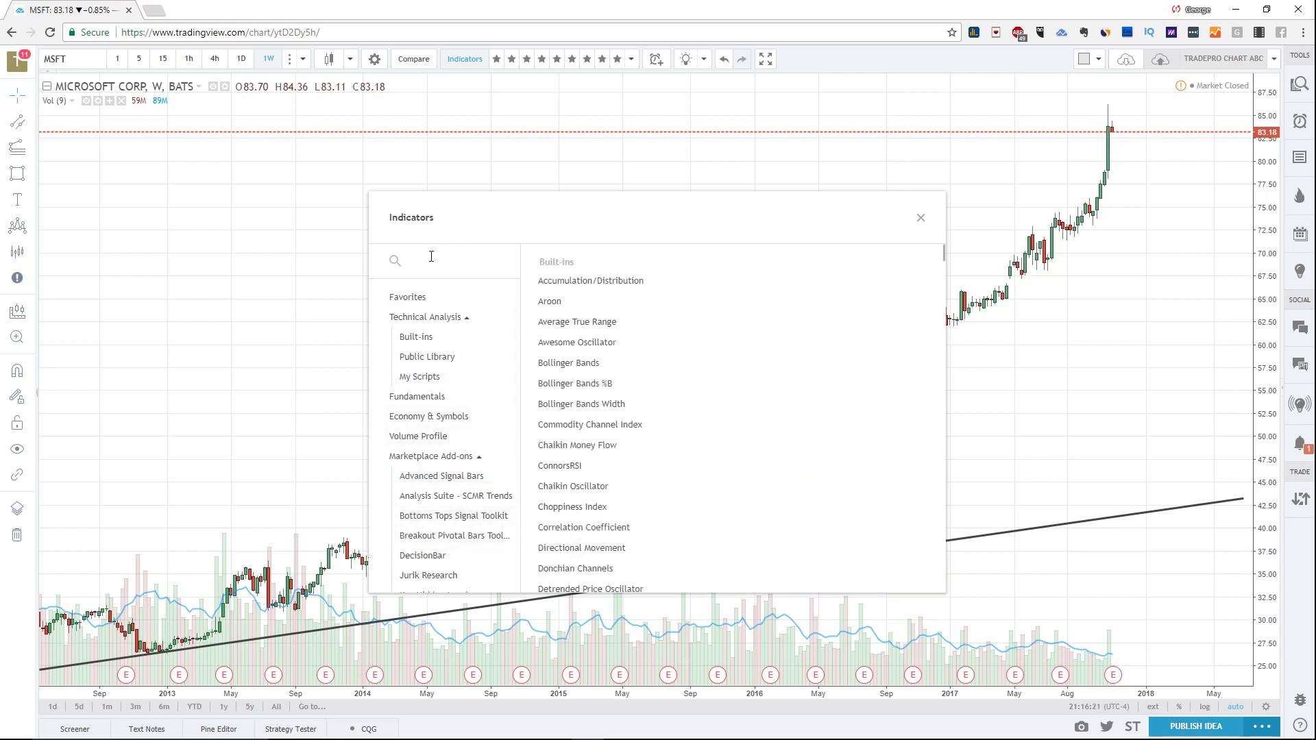
Browse the Public Library scripts and add Bollinger + RSI, Double Strategy to the MSFT chart
{"action": "left_click", "coordinate": [429, 342]}
{"action": "left_click", "coordinate": [427, 357]}
{"action": "scroll", "coordinate": [658, 329], "scroll_direction": "down", "scroll_amount": 5}
{"action": "scroll", "coordinate": [662, 322], "scroll_direction": "down", "scroll_amount": 15}
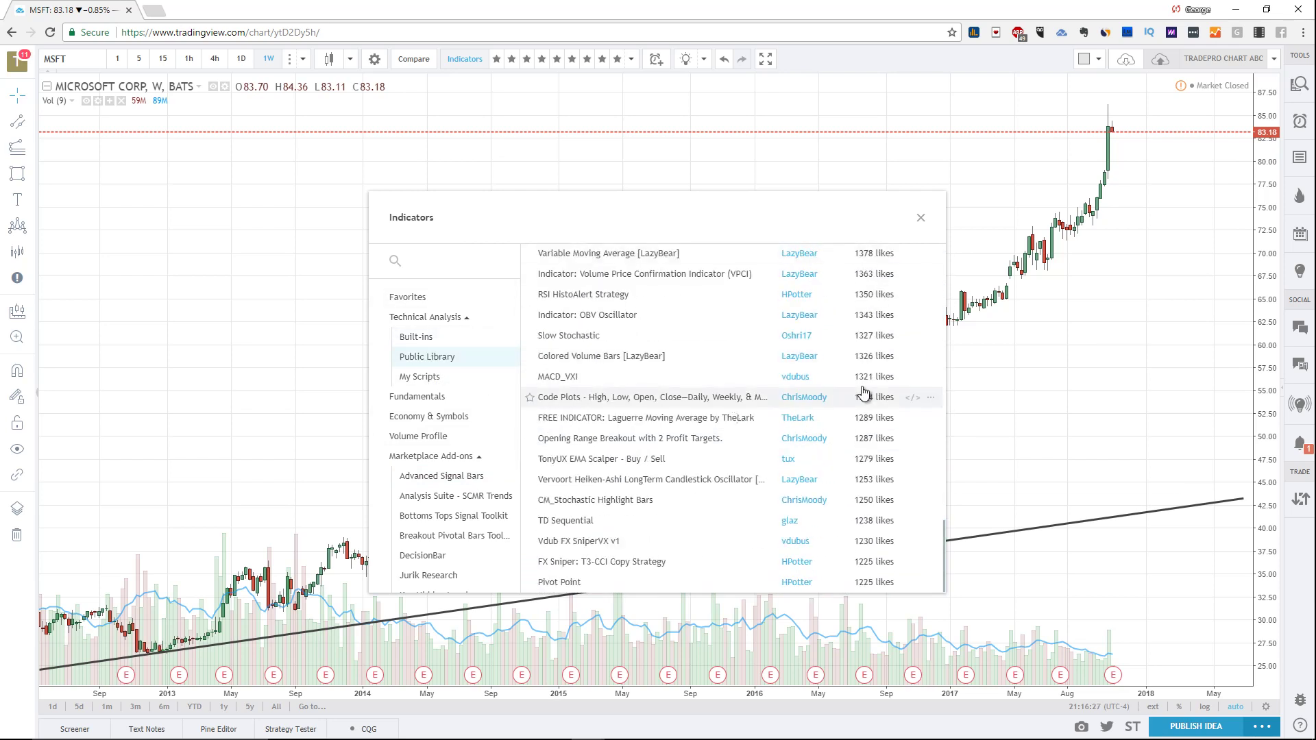
{"action": "scroll", "coordinate": [782, 354], "scroll_direction": "down", "scroll_amount": 15}
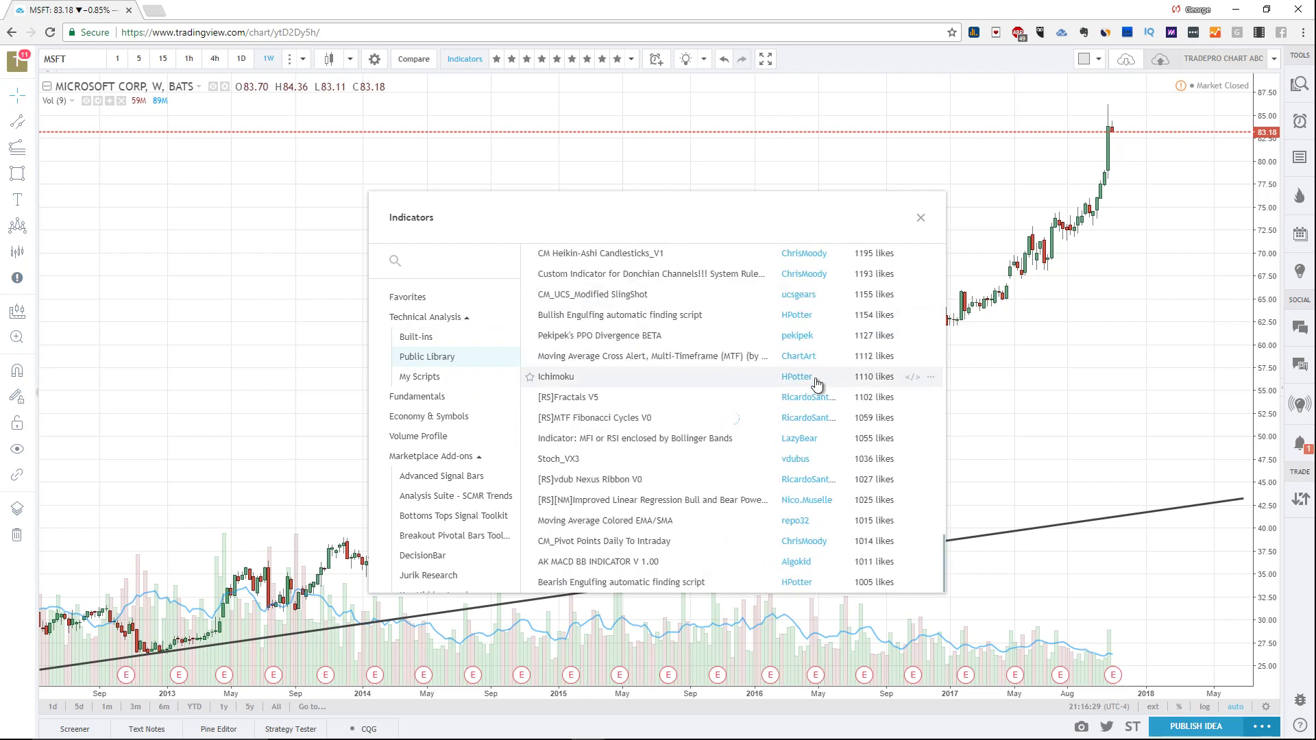
{"action": "scroll", "coordinate": [778, 407], "scroll_direction": "down", "scroll_amount": 5}
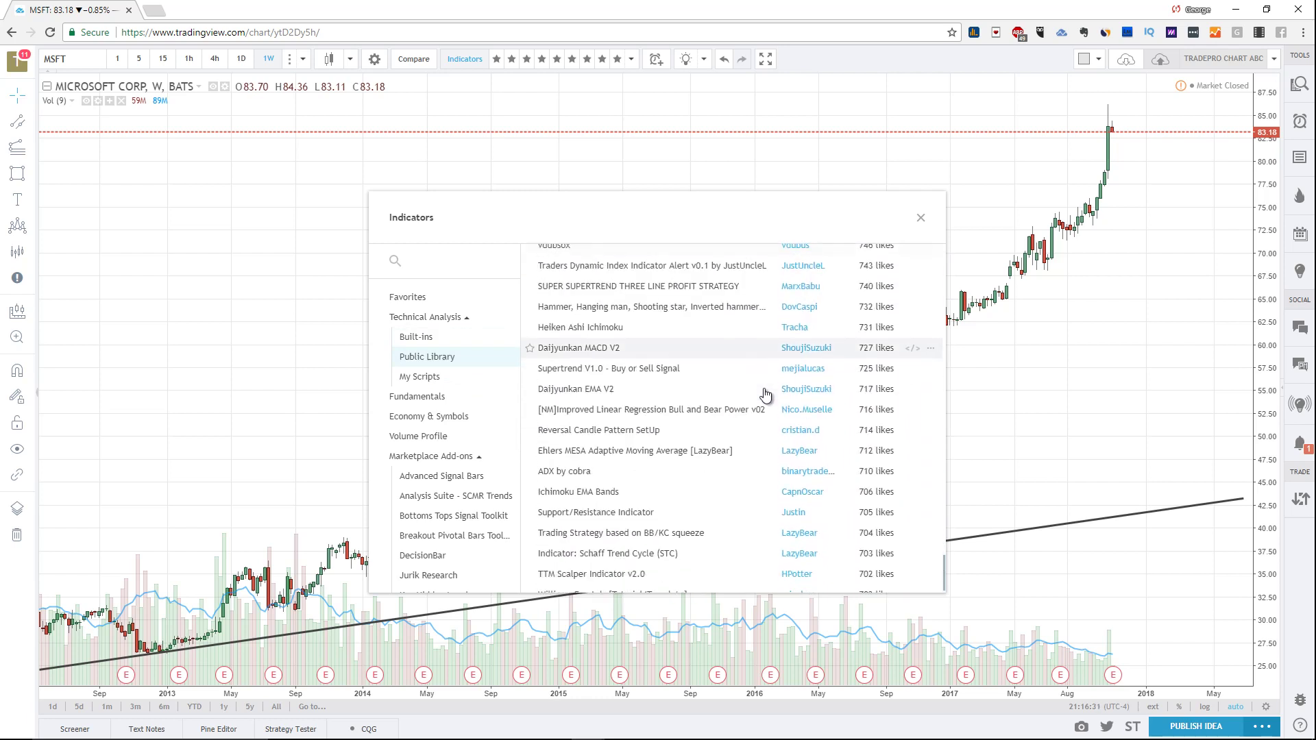
{"action": "scroll", "coordinate": [756, 388], "scroll_direction": "up", "scroll_amount": 20}
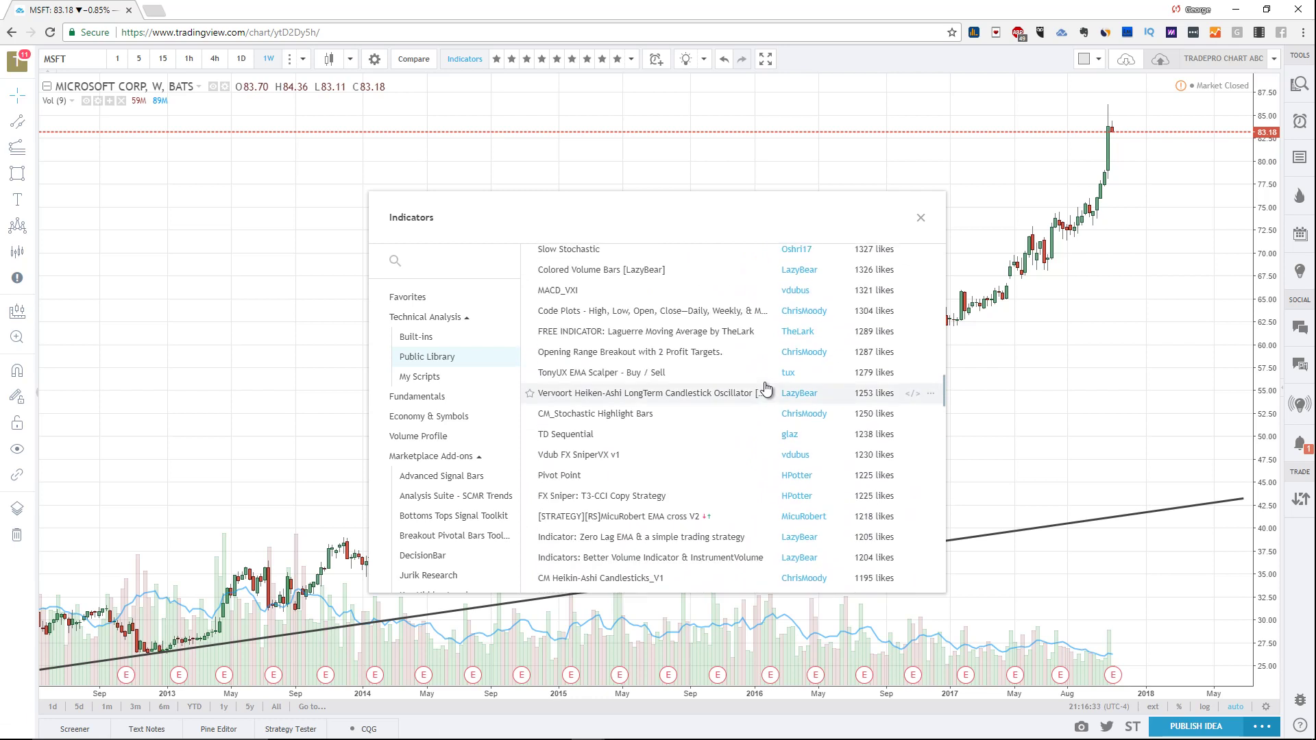
{"action": "scroll", "coordinate": [765, 388], "scroll_direction": "up", "scroll_amount": 5}
{"action": "left_click", "coordinate": [764, 381]}
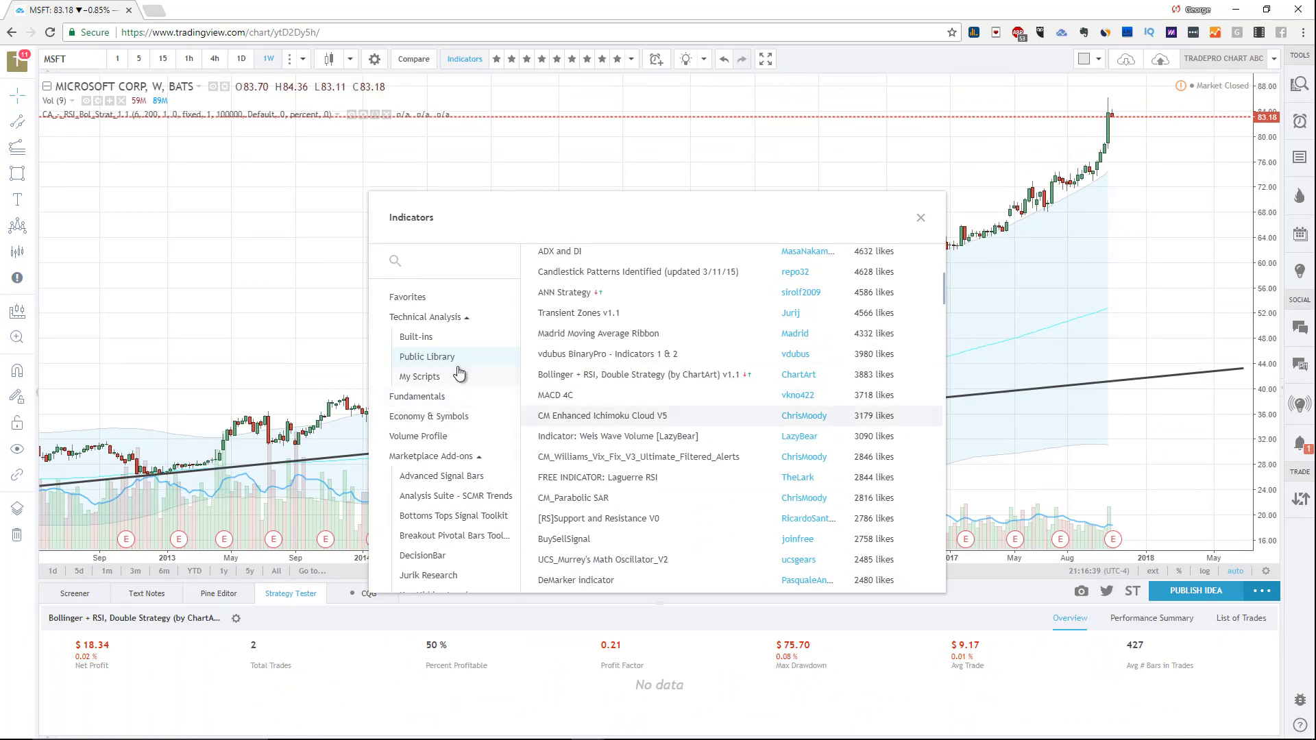
Search the indicators for 'rsi' and add the built-in Relative Strength Index
{"action": "left_click", "coordinate": [423, 340]}
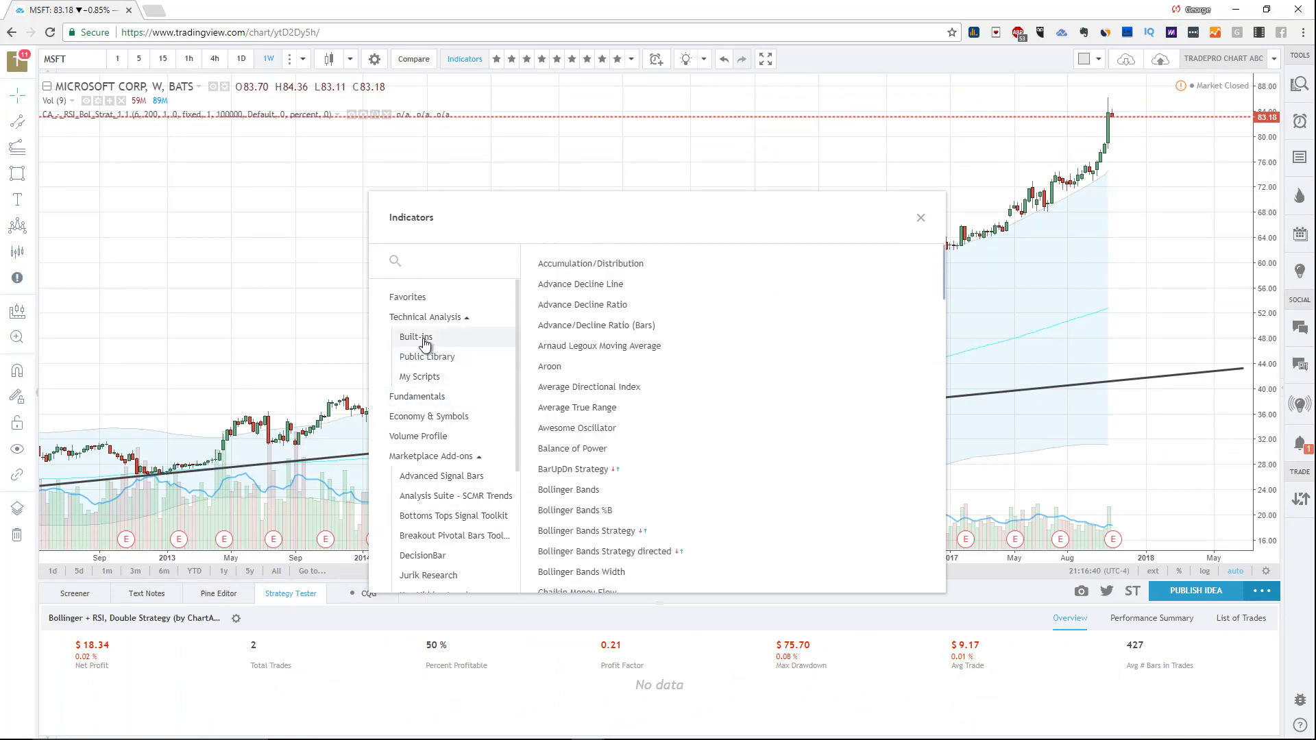
{"action": "left_click", "coordinate": [457, 261]}
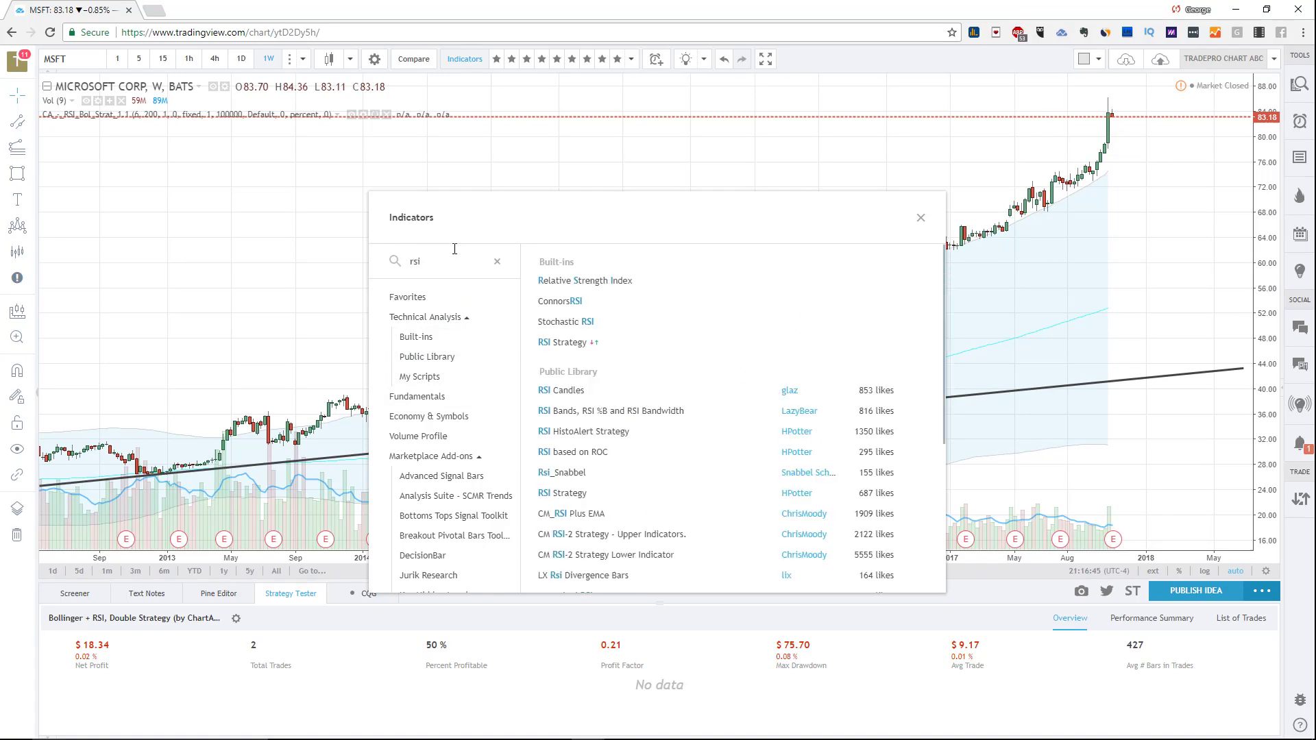
{"action": "left_click", "coordinate": [576, 282]}
Close the browser, collapse the Strategy Tester panel, and resize the RSI pane
{"action": "left_click", "coordinate": [235, 230]}
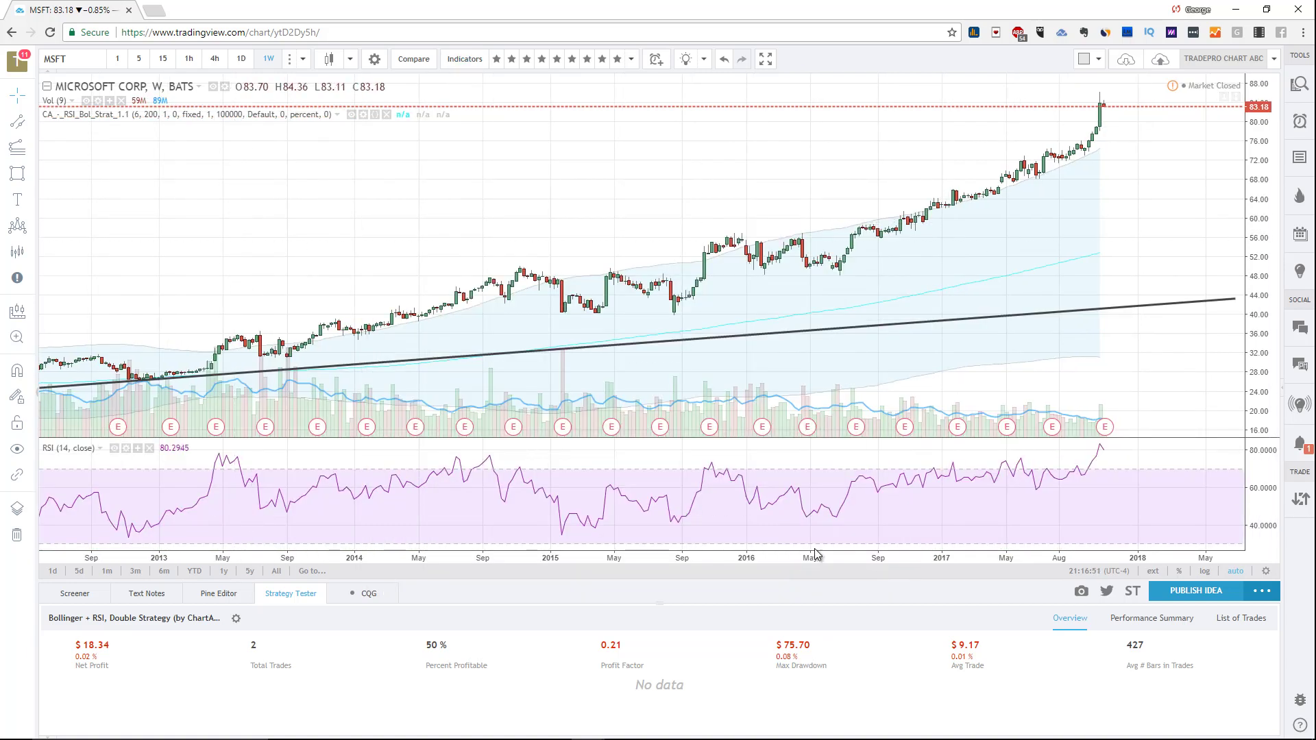
{"action": "left_click", "coordinate": [1261, 590]}
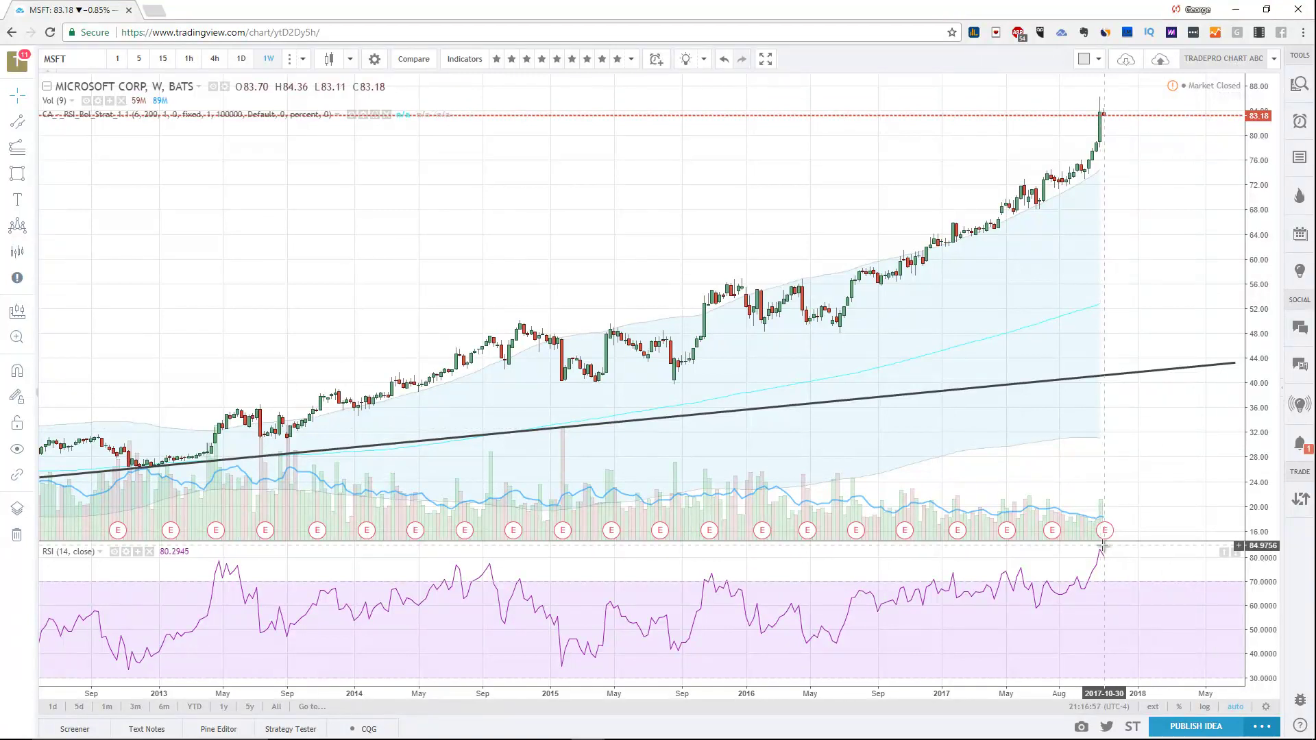
{"action": "left_click_drag", "start_coordinate": [1103, 542], "coordinate": [1036, 578]}
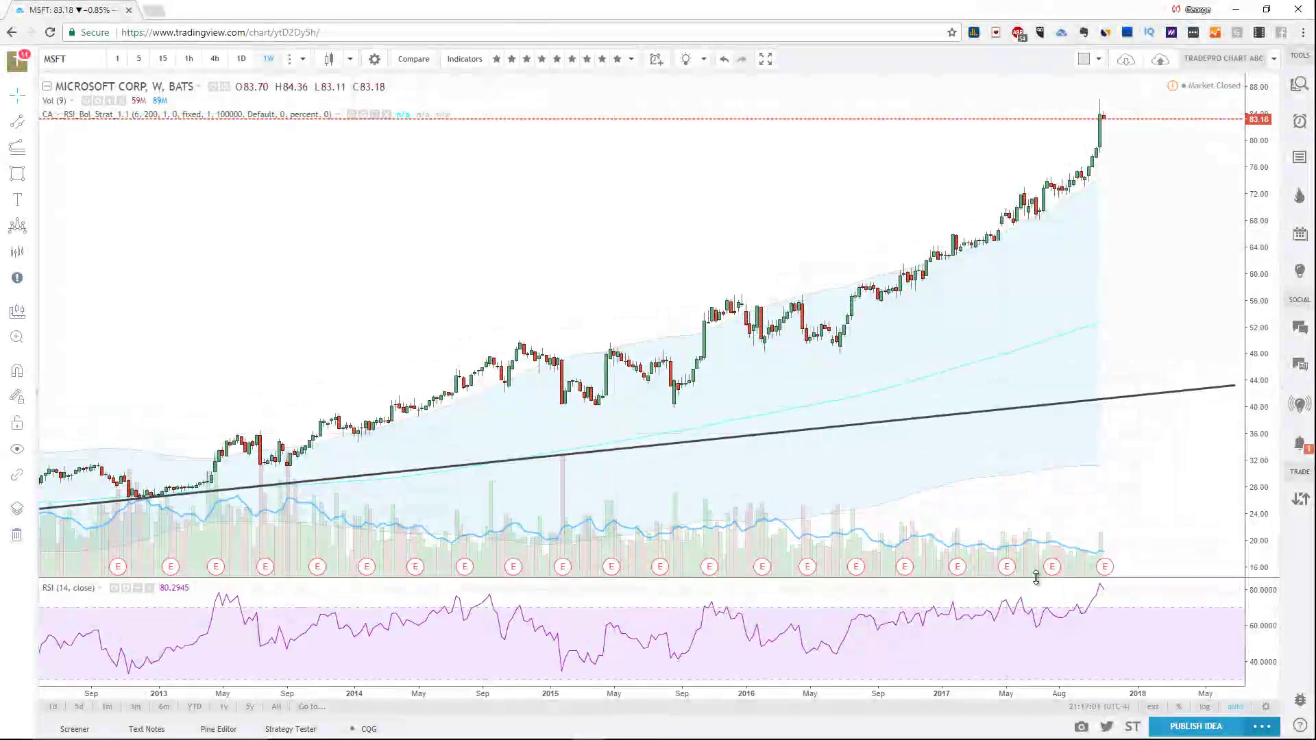
In the RSI style settings, make the RSI line pure blue and thicker
{"action": "right_click", "coordinate": [481, 609]}
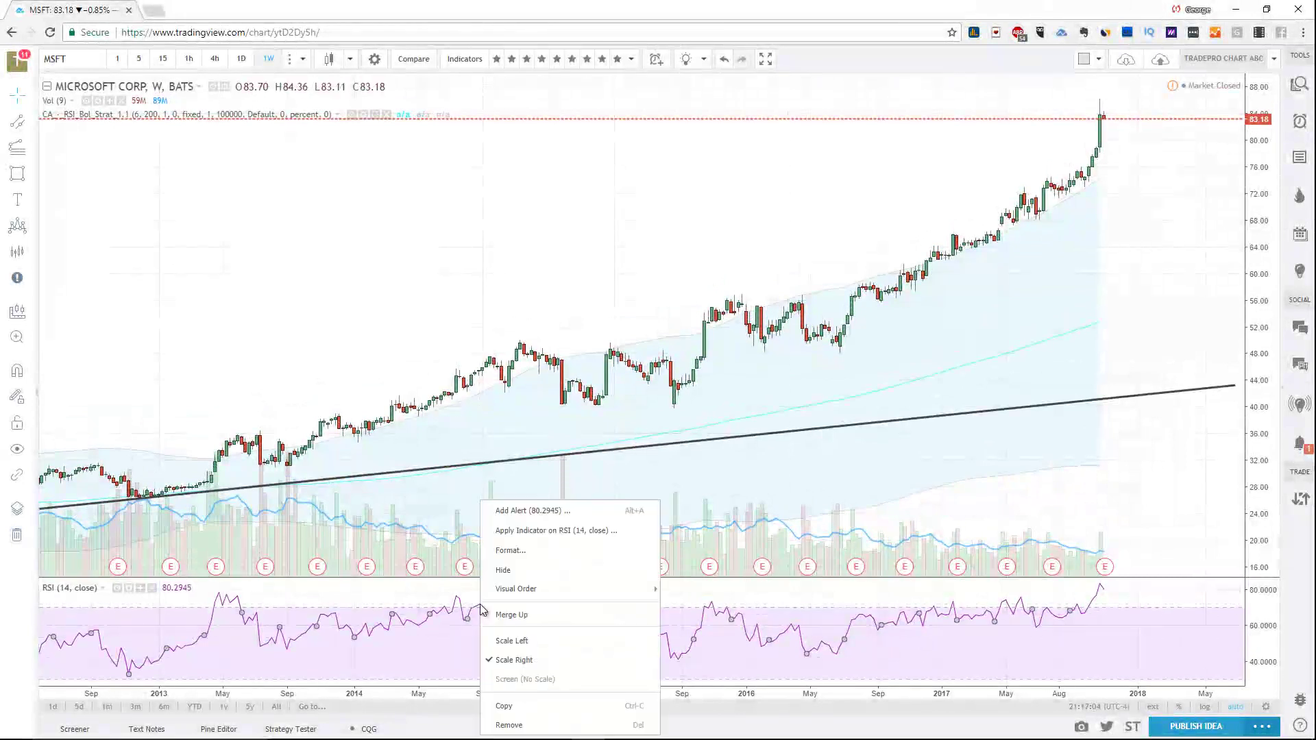
{"action": "left_click", "coordinate": [511, 550]}
{"action": "left_click", "coordinate": [497, 327]}
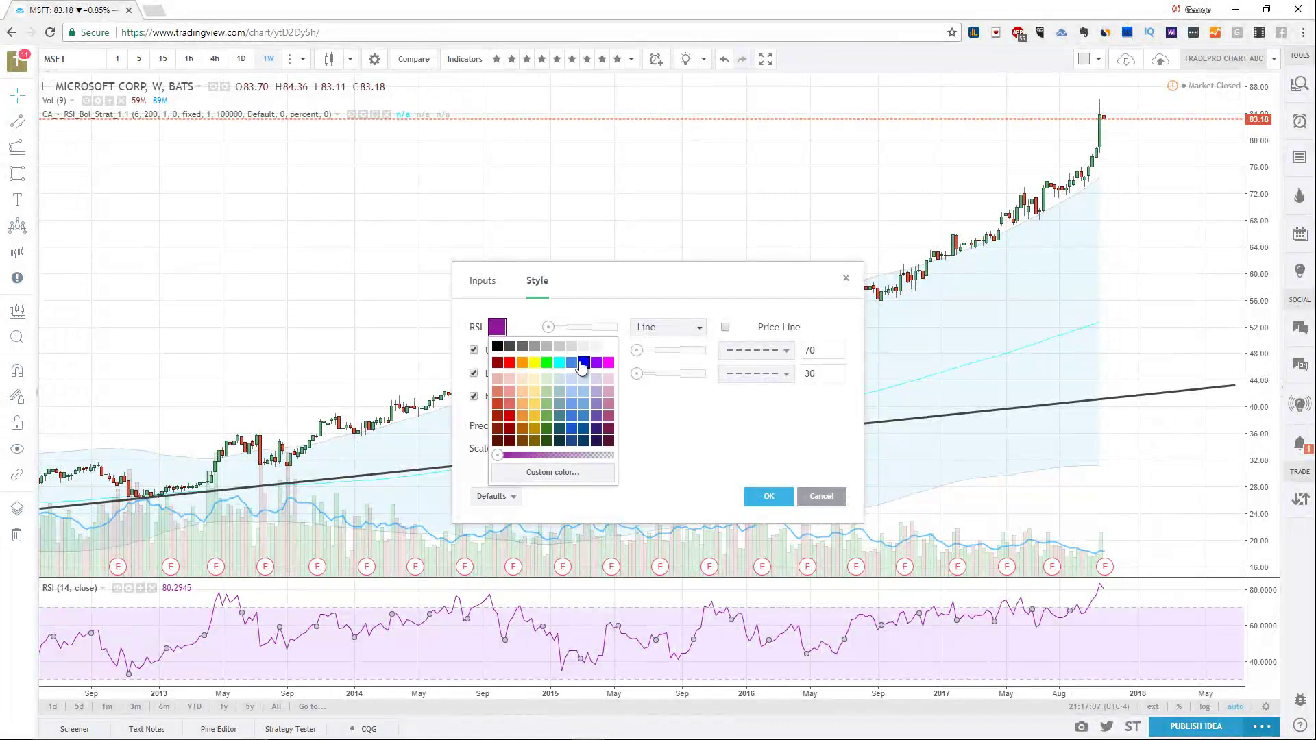
{"action": "left_click", "coordinate": [583, 362]}
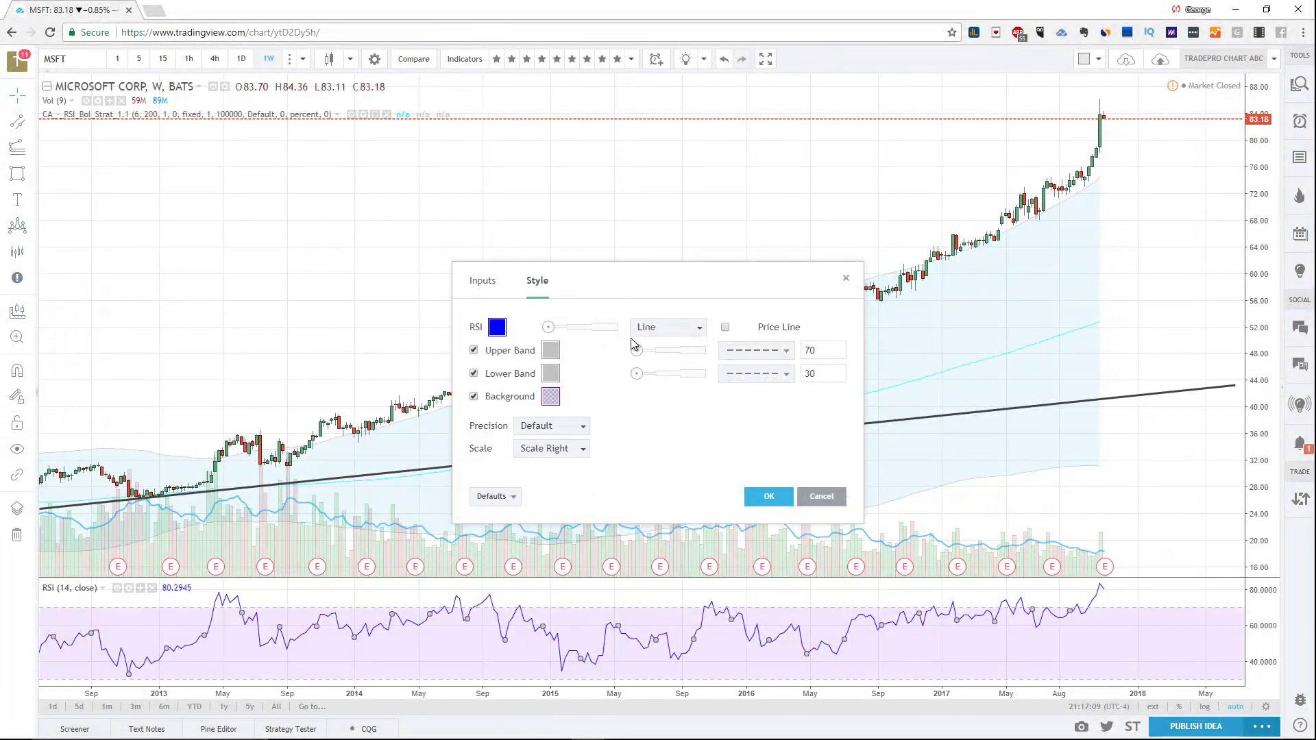
{"action": "left_click_drag", "start_coordinate": [548, 327], "coordinate": [572, 328]}
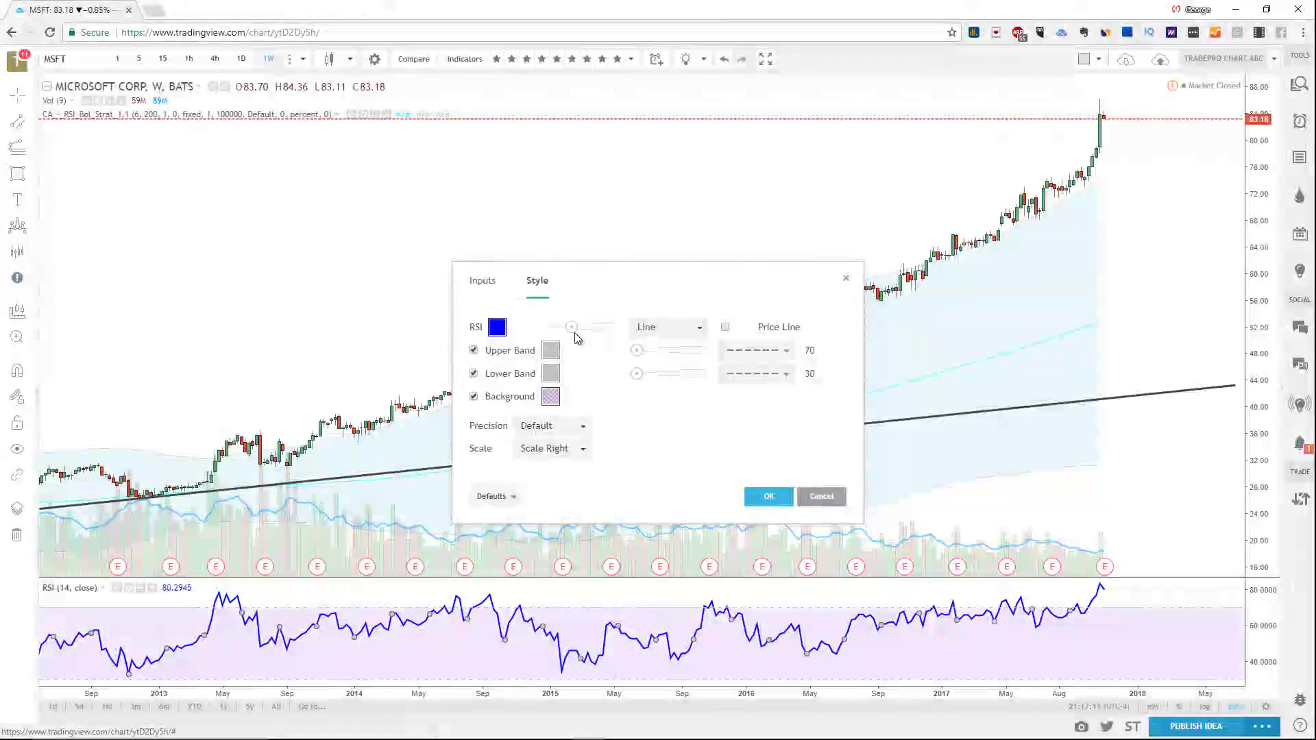
Colour the RSI upper and lower band lines red
{"action": "left_click", "coordinate": [475, 351]}
{"action": "left_click", "coordinate": [474, 351]}
{"action": "left_click", "coordinate": [551, 351]}
{"action": "left_click", "coordinate": [563, 386]}
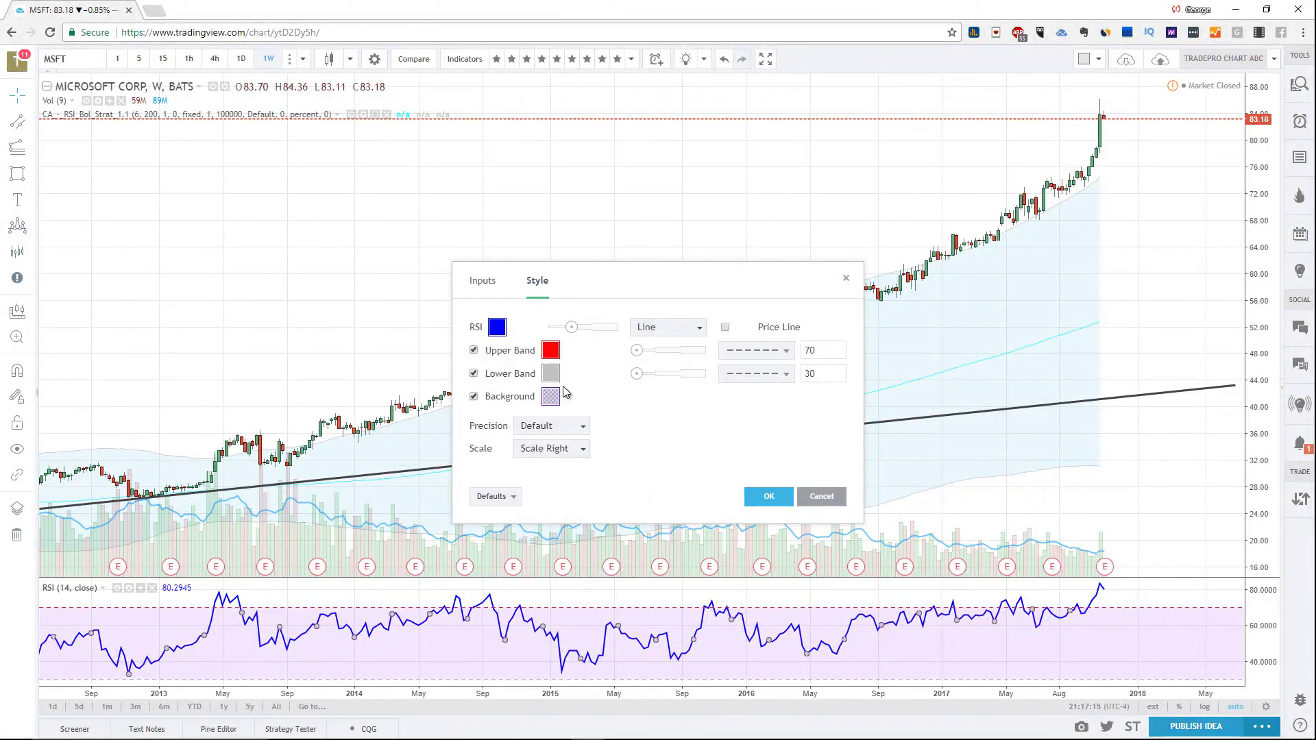
{"action": "left_click", "coordinate": [549, 376]}
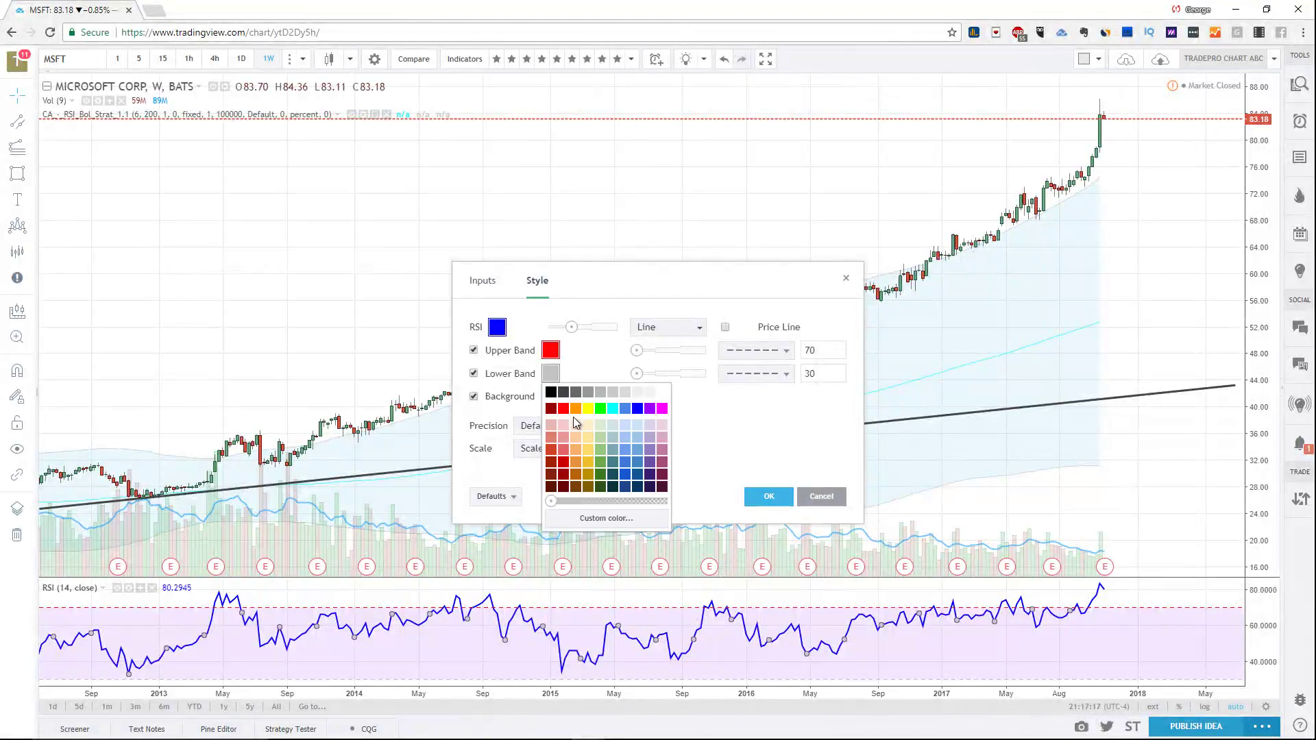
{"action": "left_click", "coordinate": [563, 409]}
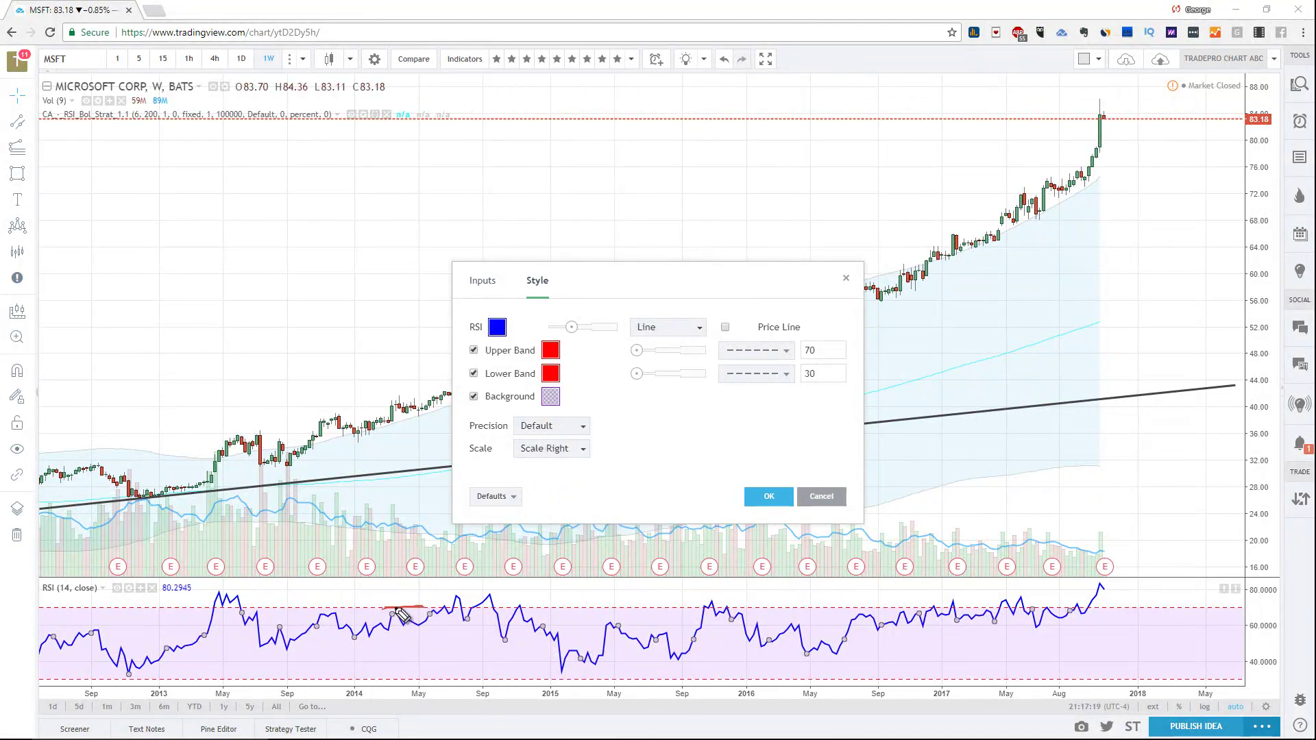
Replace the purple RSI background with a faint low-opacity fill and view the Inputs
{"action": "left_click", "coordinate": [553, 397]}
{"action": "left_click", "coordinate": [618, 420]}
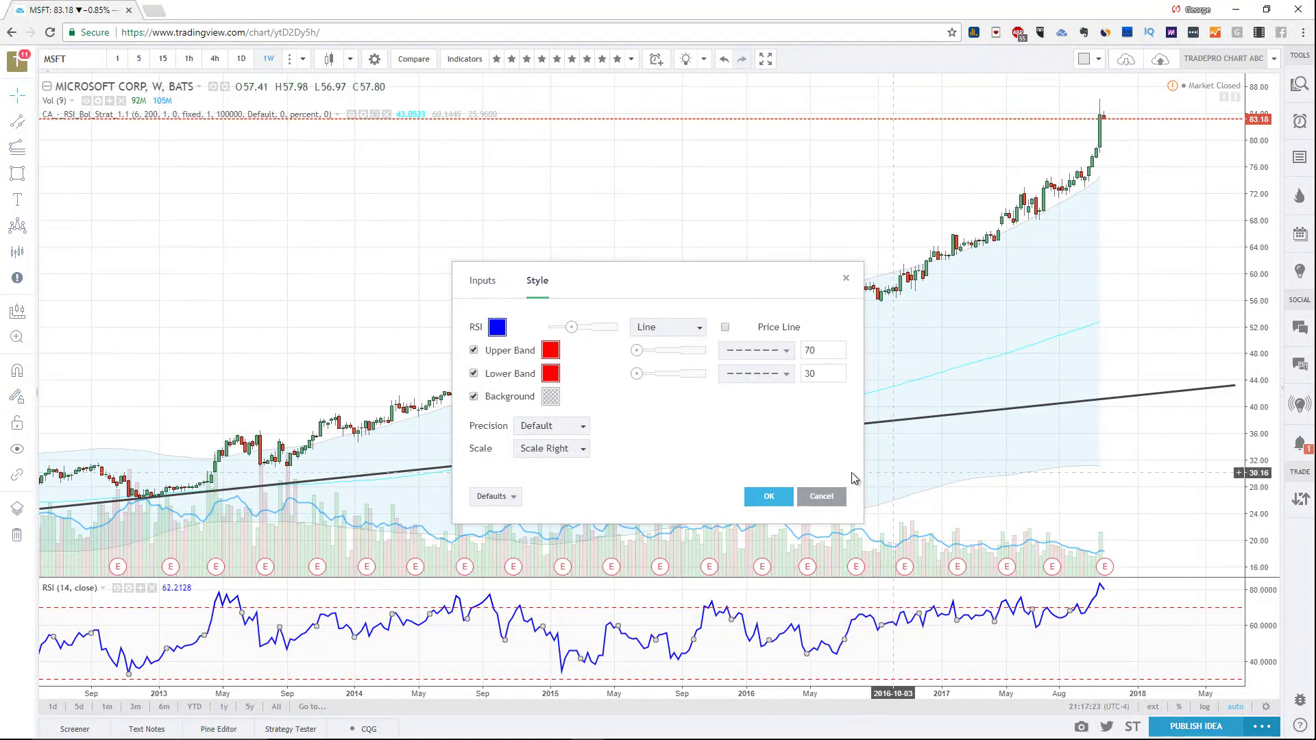
{"action": "left_click", "coordinate": [545, 398]}
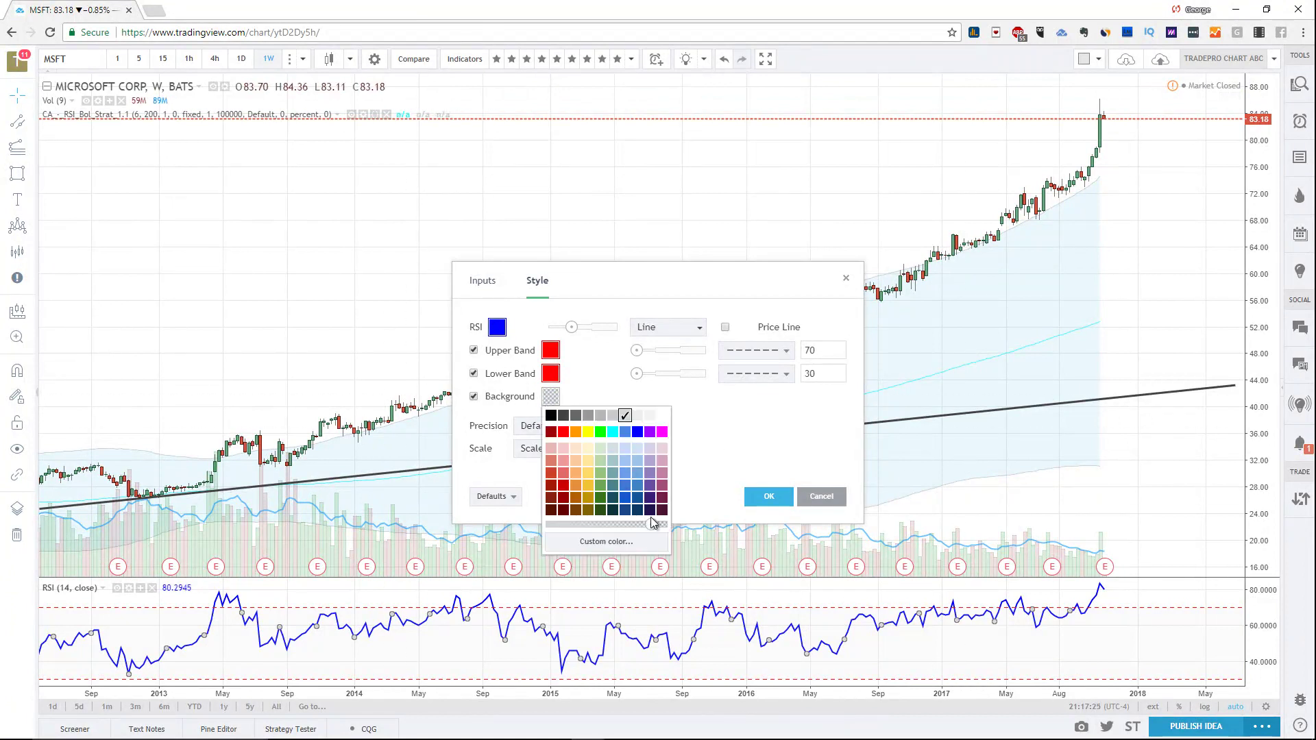
{"action": "left_click_drag", "start_coordinate": [651, 524], "coordinate": [598, 541]}
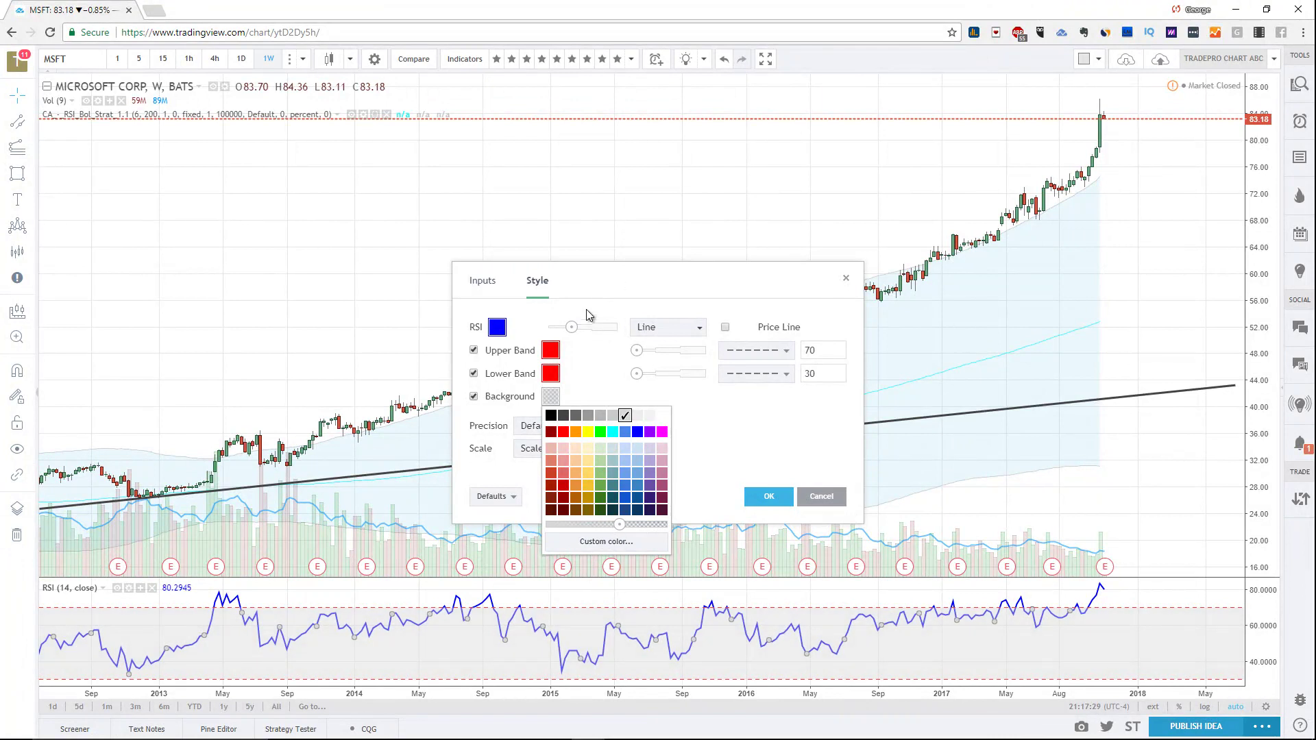
{"action": "left_click", "coordinate": [480, 281]}
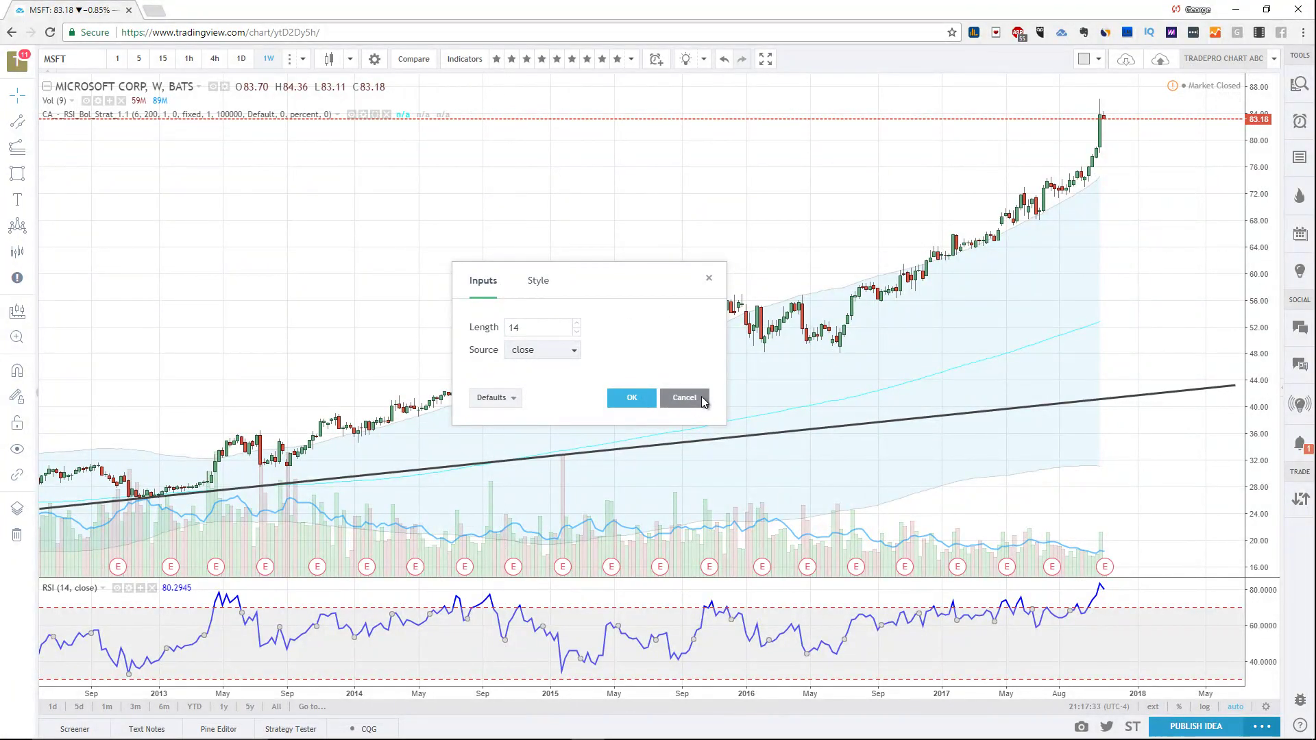
Replace the RSI length 14 with 21 and confirm with OK
{"action": "left_click", "coordinate": [539, 330]}
{"action": "key", "text": "BackSpace"}
{"action": "key", "text": "BackSpace"}
{"action": "type", "text": "21"}
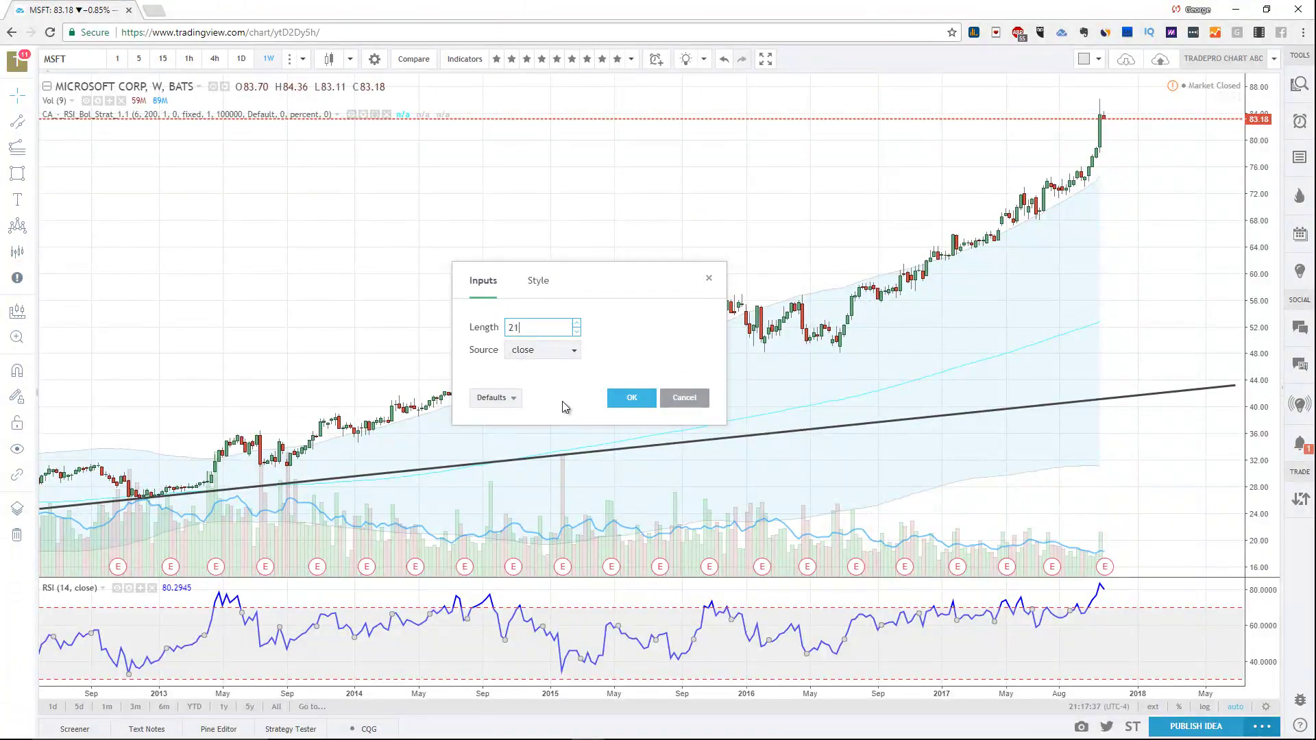
{"action": "left_click", "coordinate": [637, 398]}
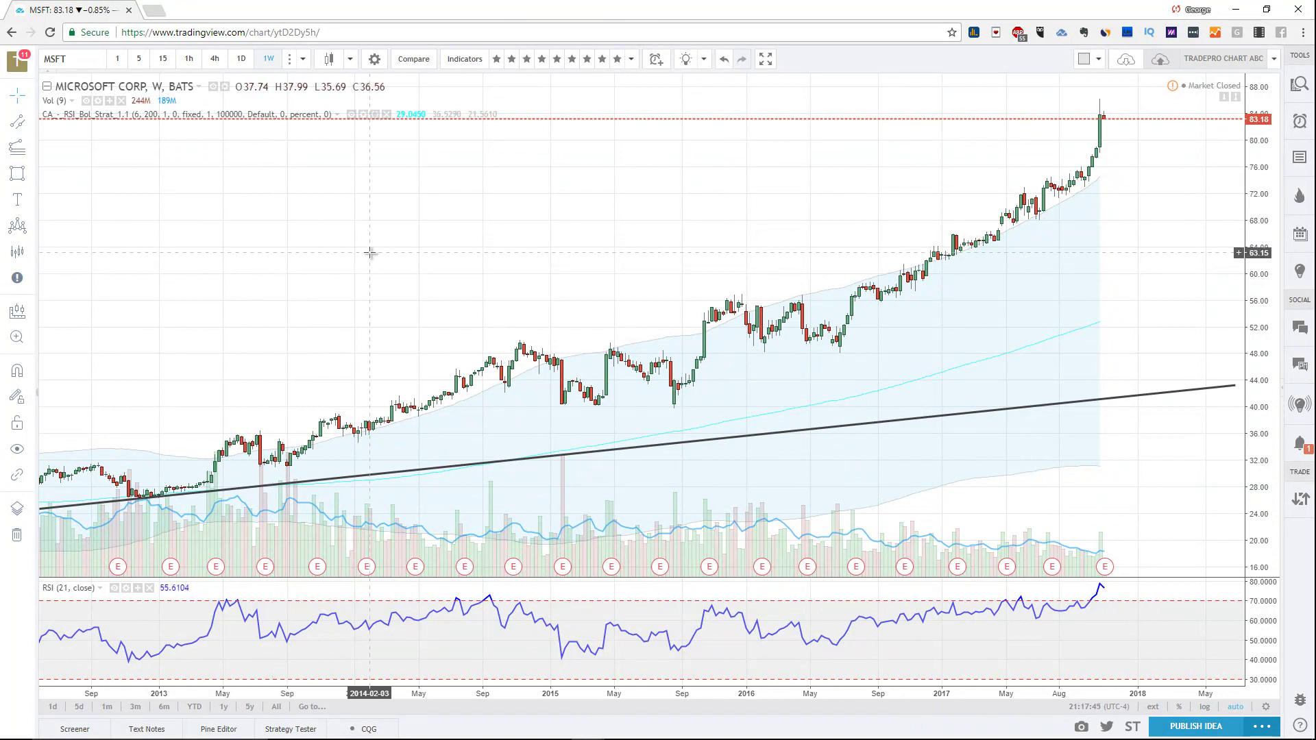
Find MACD in the Indicators browser and add the built-in MACD (12, 26, close, 9)
{"action": "left_click", "coordinate": [464, 61]}
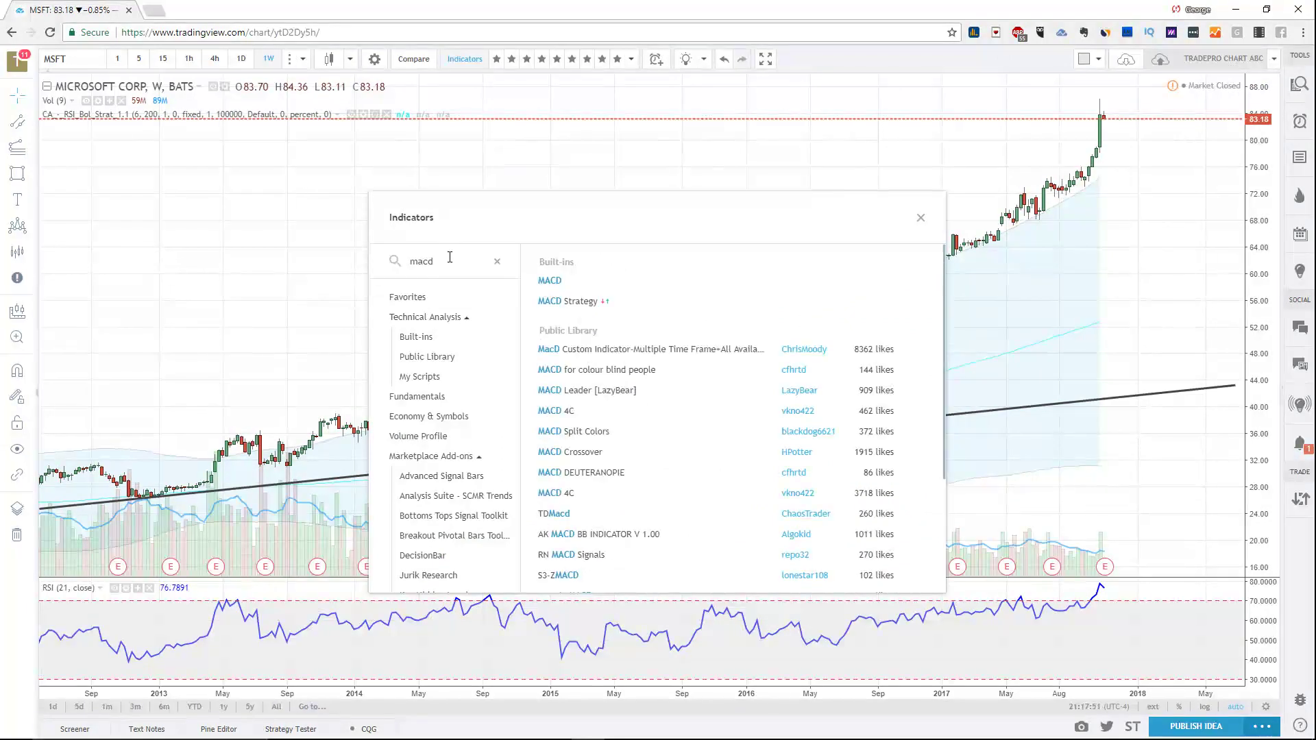
{"action": "left_click_drag", "start_coordinate": [540, 272], "coordinate": [628, 289]}
{"action": "left_click_drag", "start_coordinate": [582, 395], "coordinate": [550, 434]}
{"action": "key", "text": "Escape"}
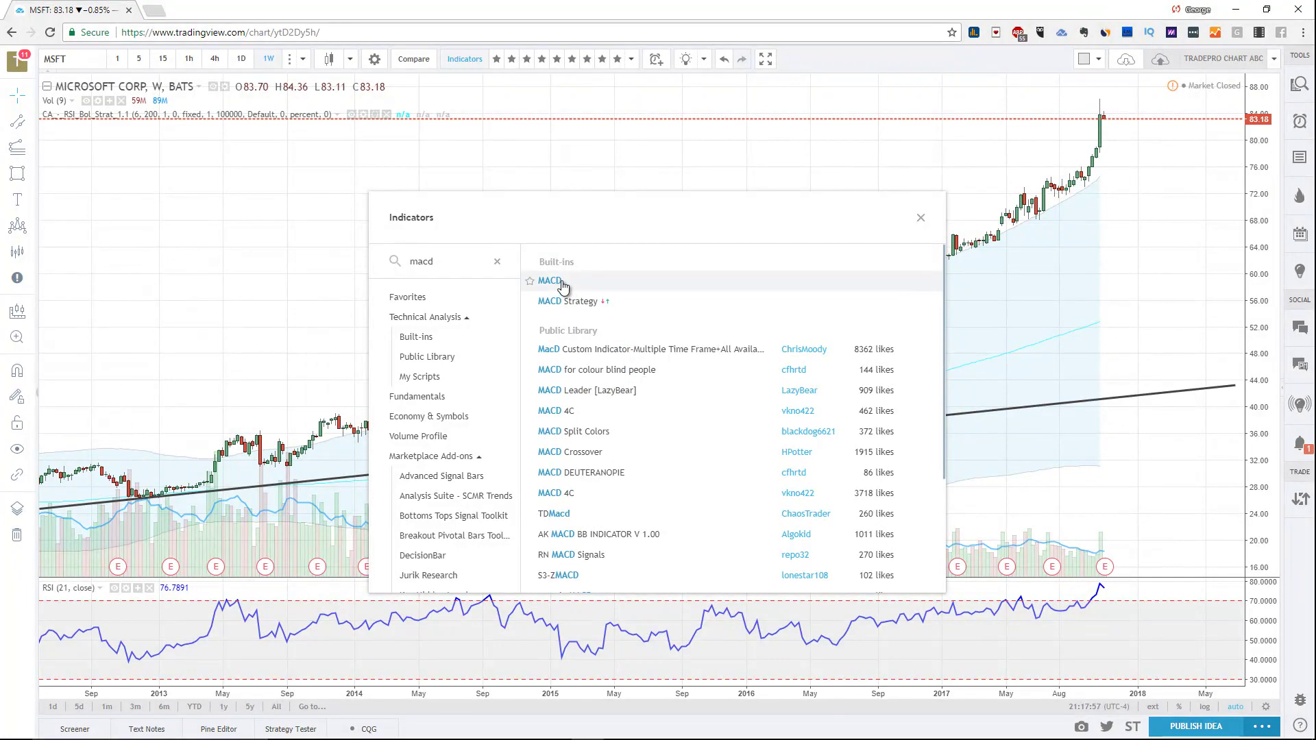
{"action": "left_click", "coordinate": [550, 281]}
{"action": "key", "text": "Escape"}
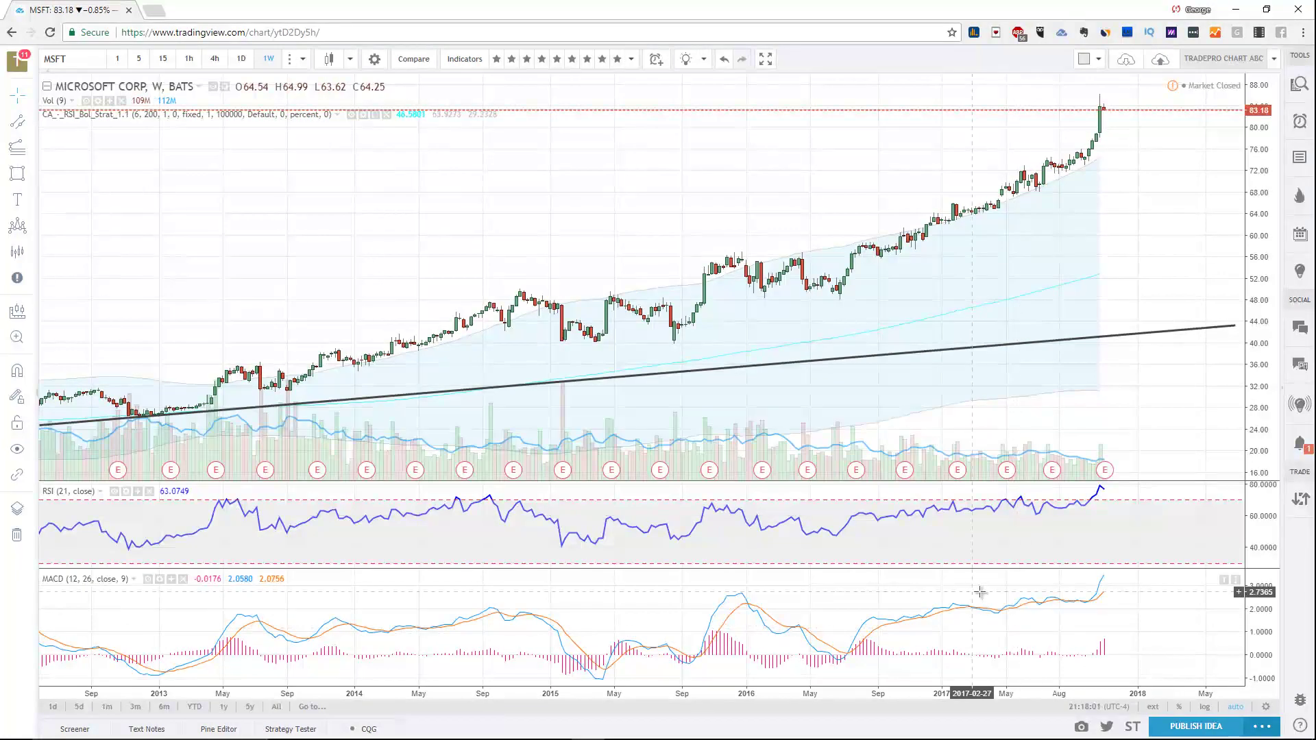
{"action": "mouse_move", "coordinate": [1060, 588]}
{"action": "left_mouse_down"}
{"action": "mouse_move", "coordinate": [995, 605]}
{"action": "mouse_move", "coordinate": [1028, 563]}
{"action": "left_mouse_up"}
{"action": "left_click_drag", "start_coordinate": [972, 509], "coordinate": [1020, 458]}
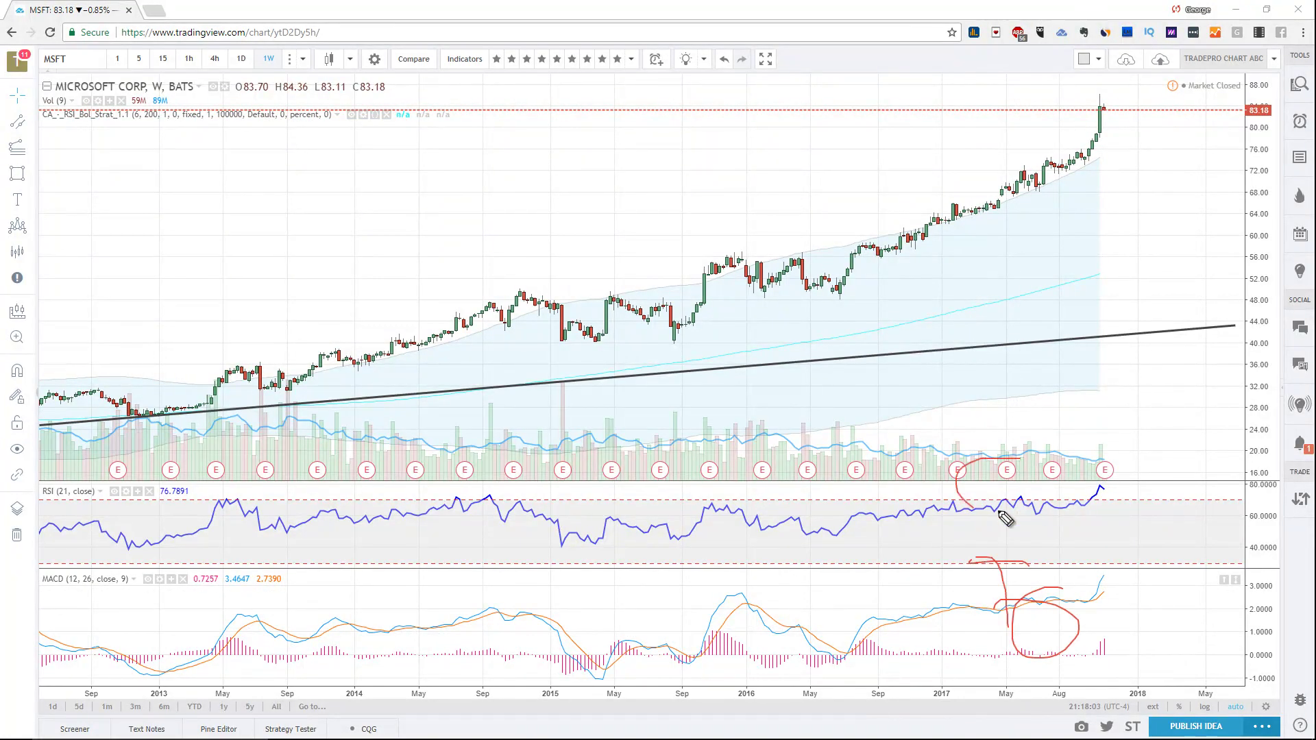
{"action": "key", "text": "Escape"}
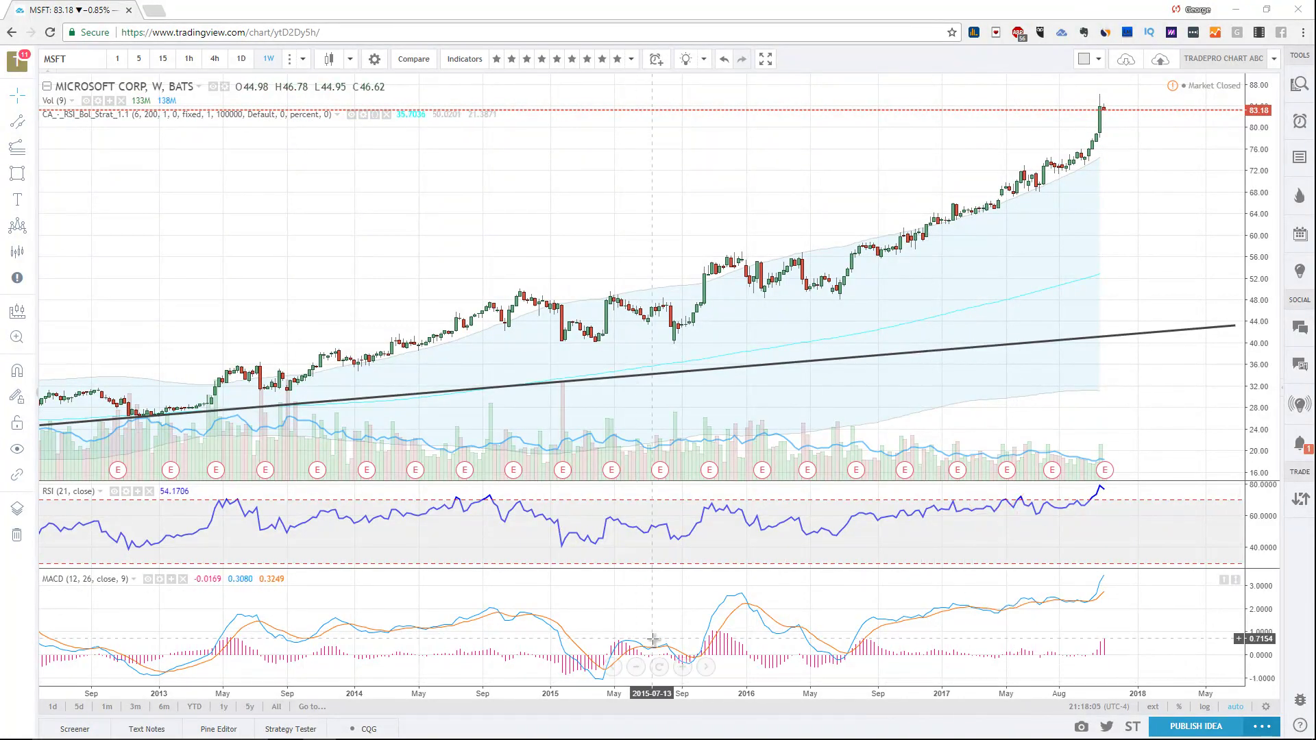
{"action": "left_click", "coordinate": [57, 584]}
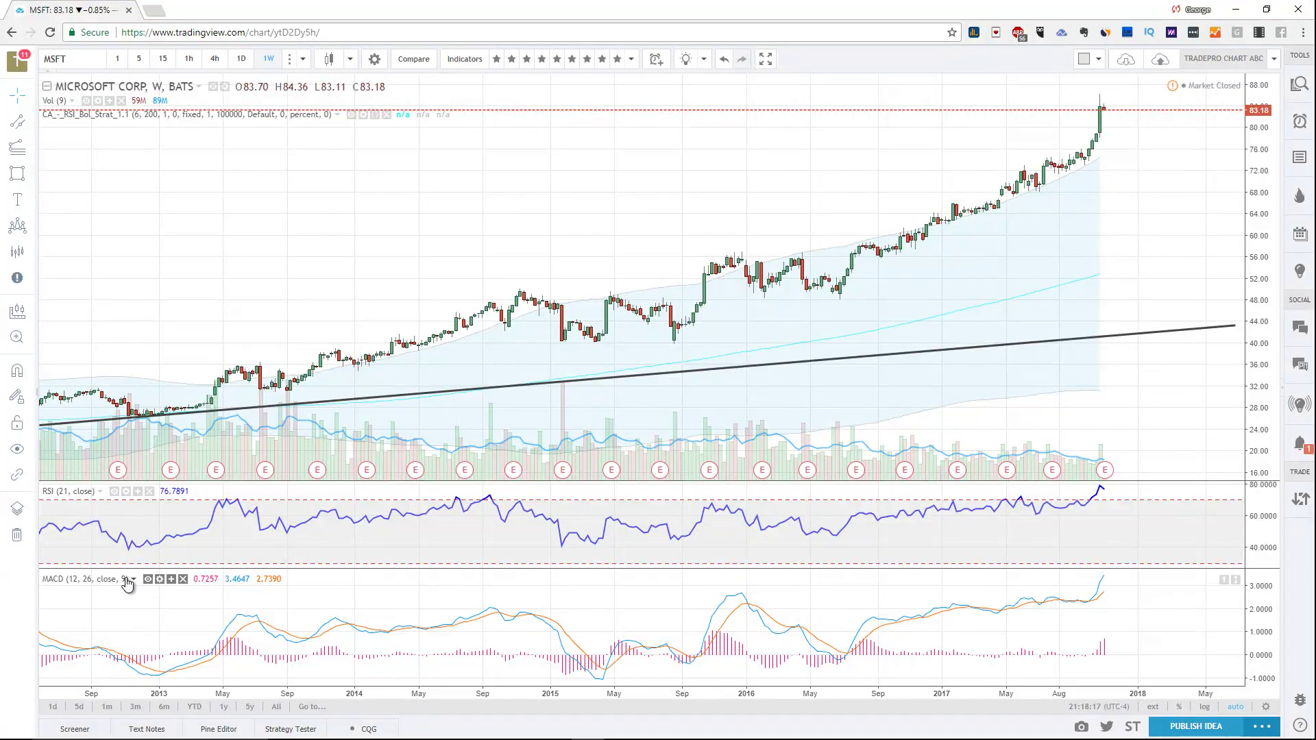
{"action": "left_click_drag", "start_coordinate": [890, 588], "coordinate": [973, 610]}
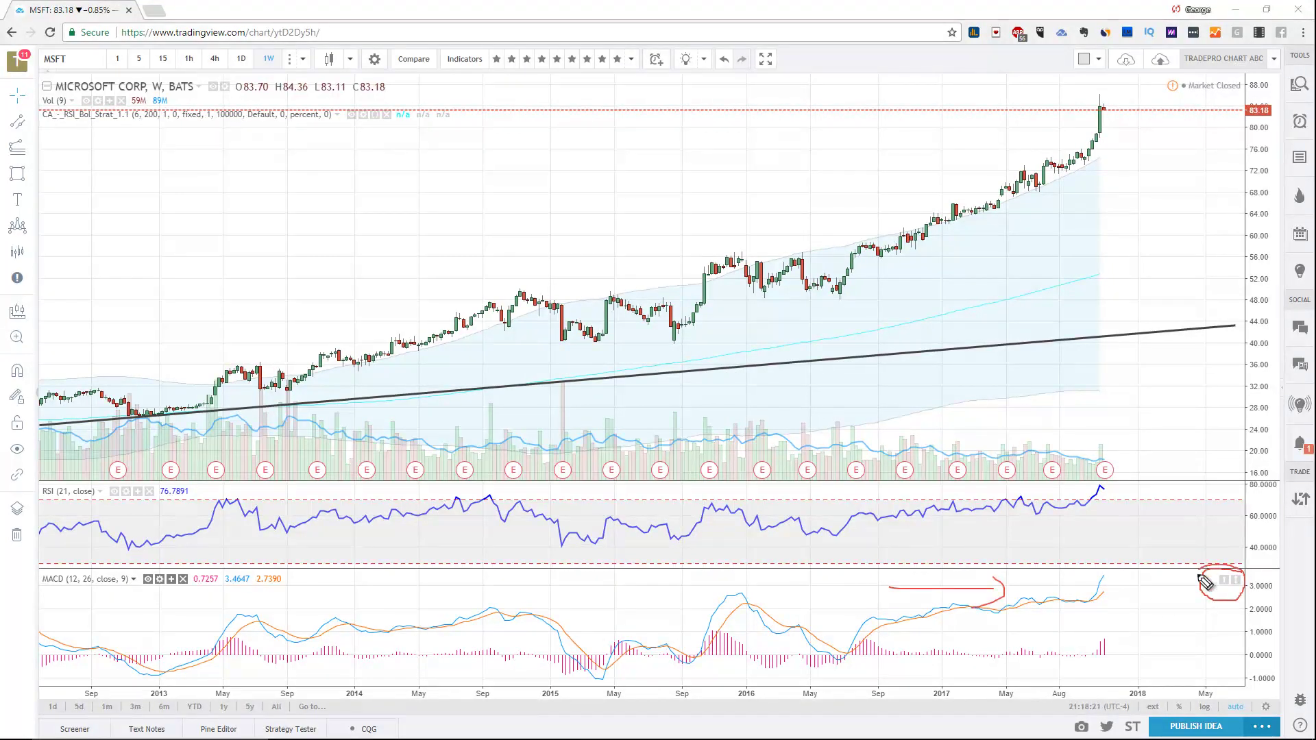
{"action": "key", "text": "Escape"}
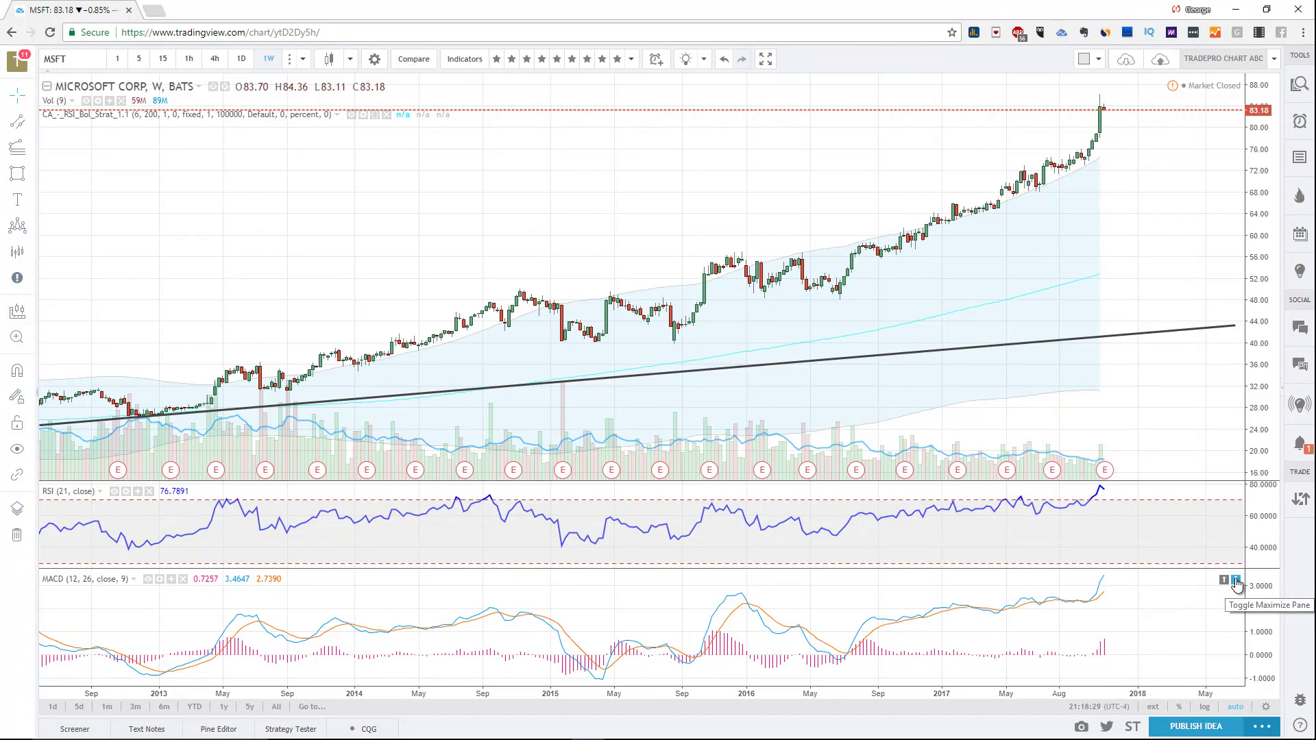
Briefly maximize the MACD pane, then move it above the RSI pane, directly under price
{"action": "left_click", "coordinate": [1236, 582]}
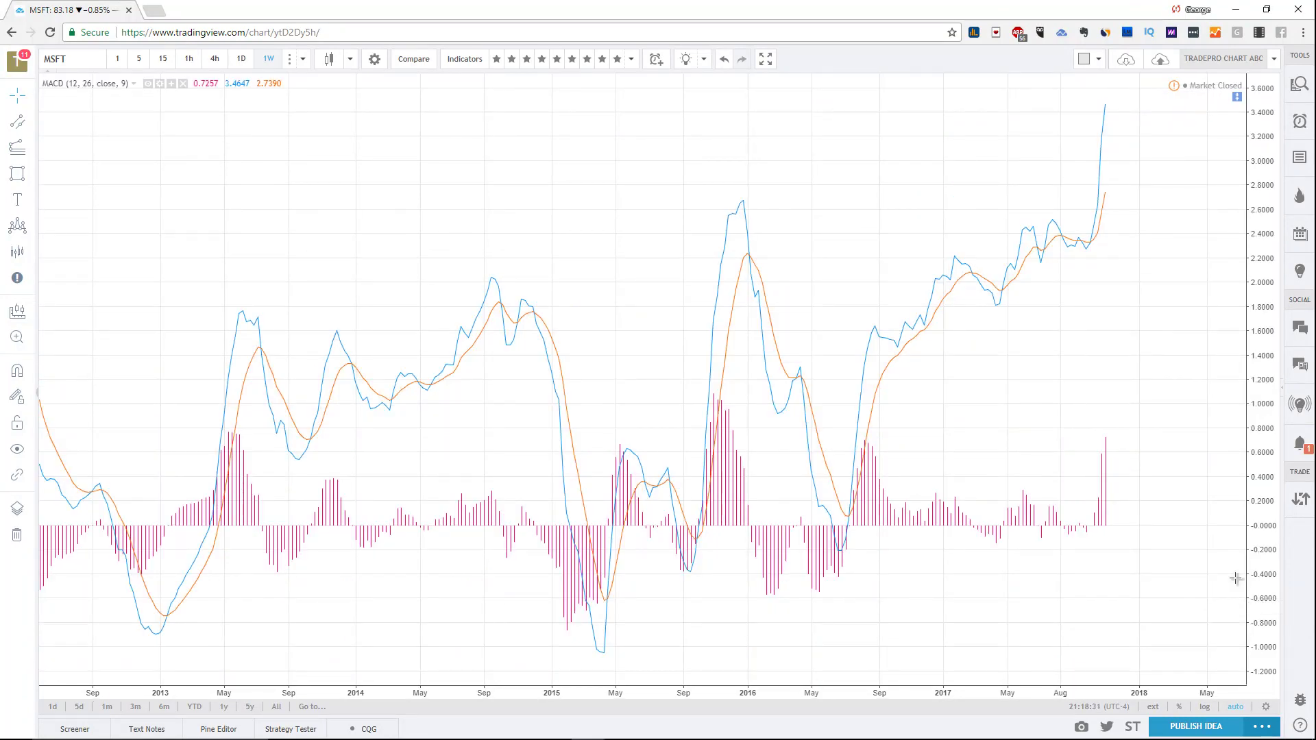
{"action": "left_click", "coordinate": [1237, 98]}
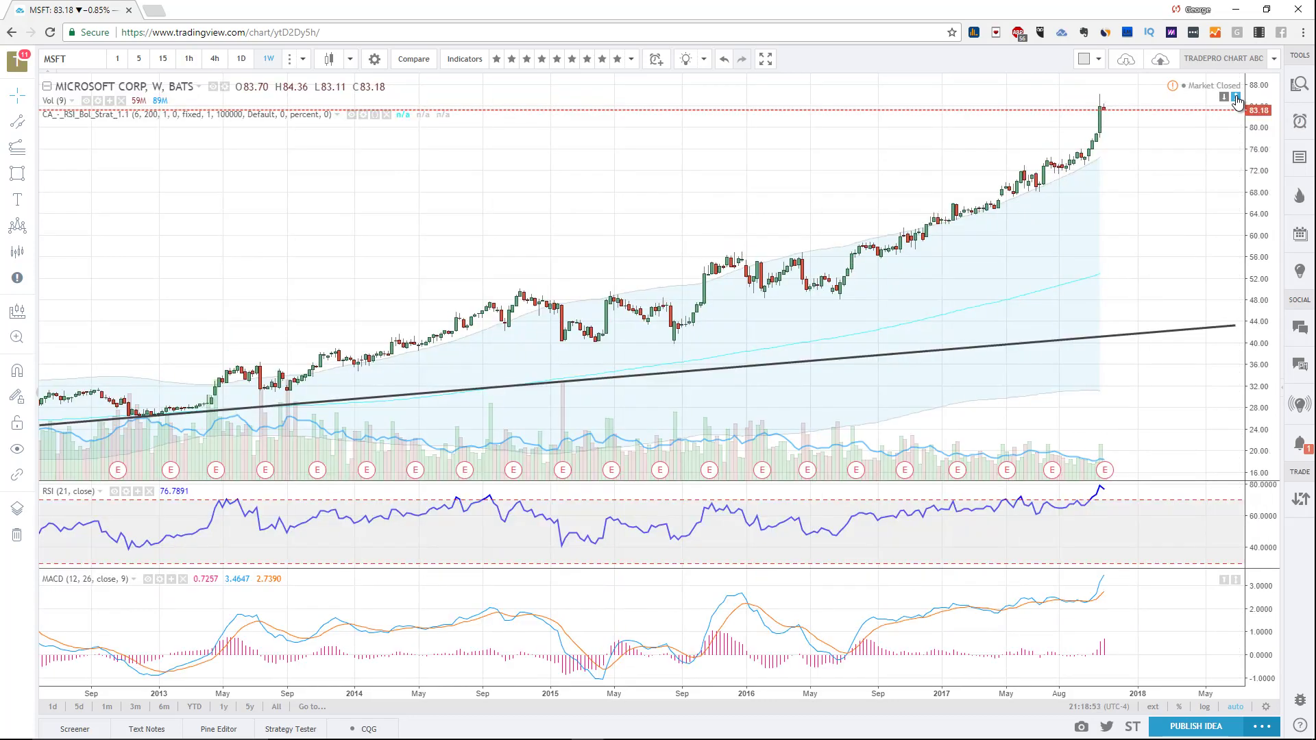
{"action": "left_click_drag", "start_coordinate": [1091, 586], "coordinate": [1047, 635]}
{"action": "left_click_drag", "start_coordinate": [1114, 508], "coordinate": [1128, 525]}
{"action": "mouse_move", "coordinate": [1090, 354]}
{"action": "left_mouse_down"}
{"action": "mouse_move", "coordinate": [1151, 385]}
{"action": "mouse_move", "coordinate": [1076, 330]}
{"action": "left_mouse_up"}
{"action": "left_click_drag", "start_coordinate": [1216, 298], "coordinate": [1215, 368]}
{"action": "left_click_drag", "start_coordinate": [1178, 495], "coordinate": [1182, 542]}
{"action": "left_click_drag", "start_coordinate": [1177, 607], "coordinate": [1195, 610]}
{"action": "key", "text": "Escape"}
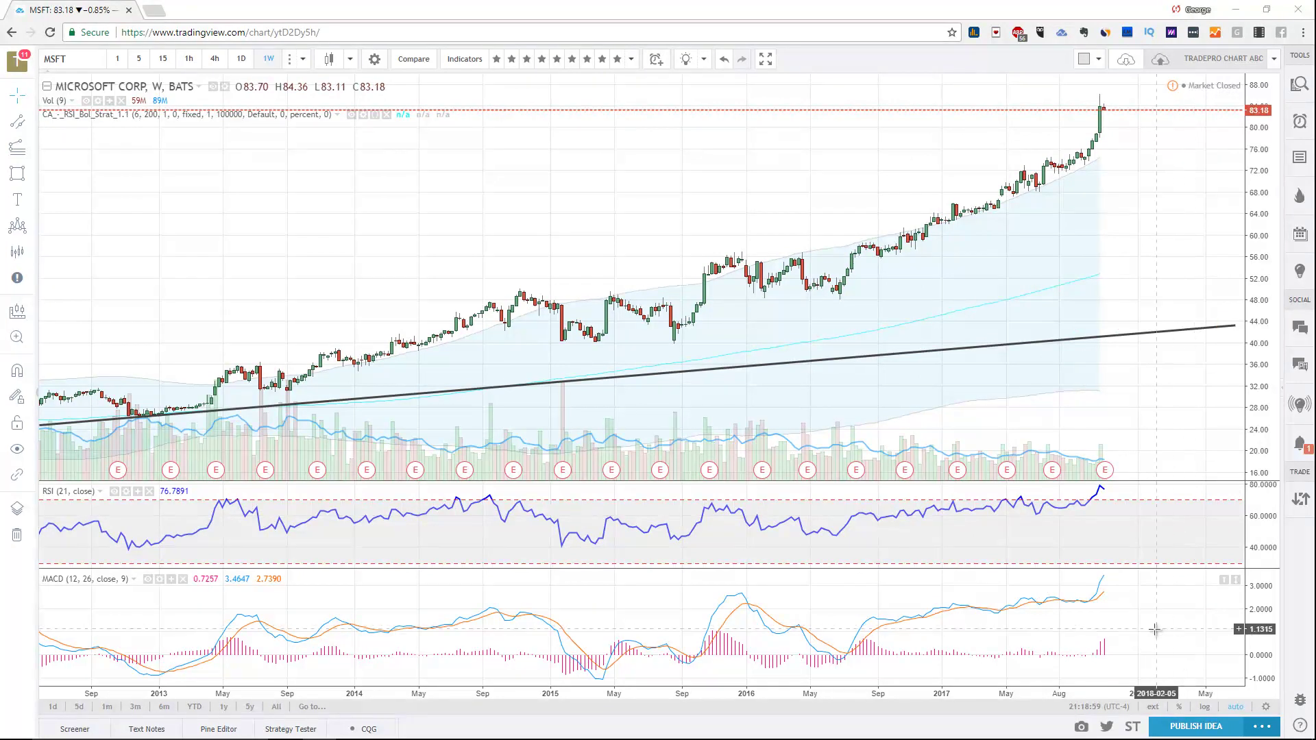
{"action": "left_click", "coordinate": [1225, 586]}
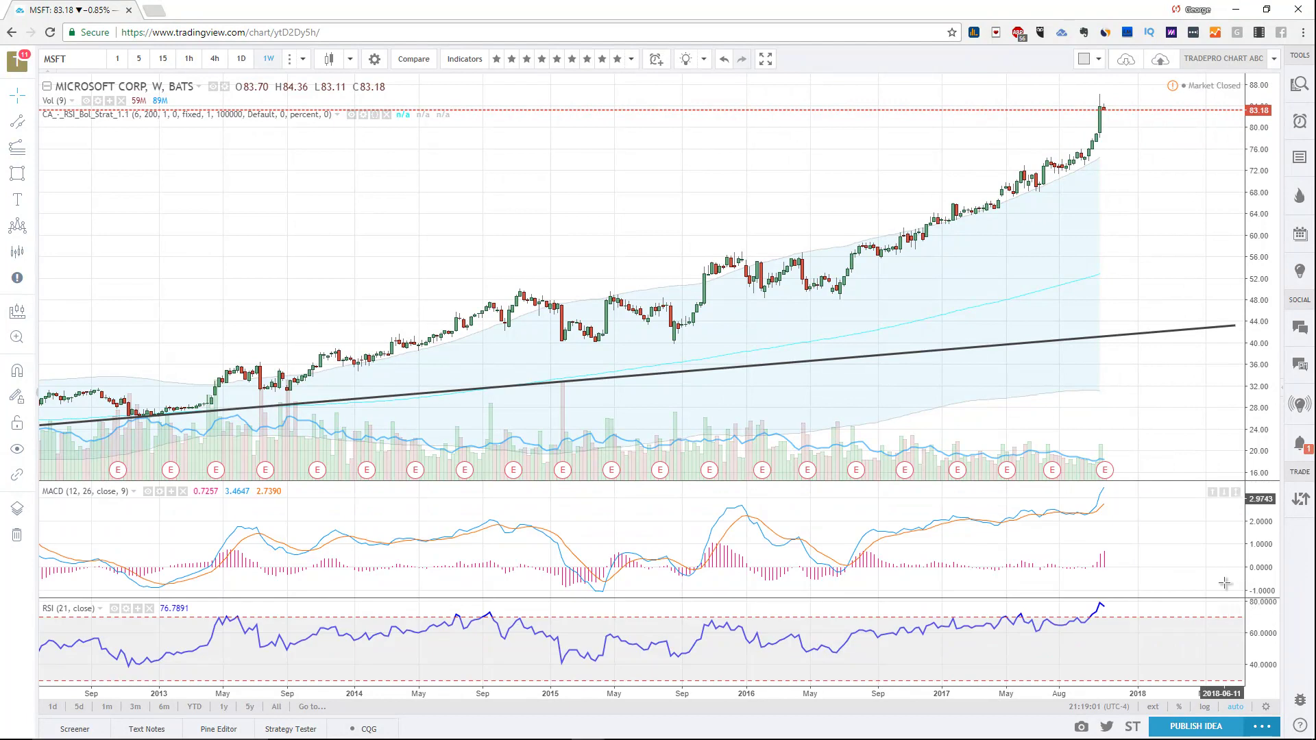
{"action": "left_click_drag", "start_coordinate": [520, 546], "coordinate": [1007, 550]}
{"action": "left_click_drag", "start_coordinate": [862, 625], "coordinate": [1014, 634]}
{"action": "key", "text": "Escape"}
{"action": "right_click", "coordinate": [1081, 520]}
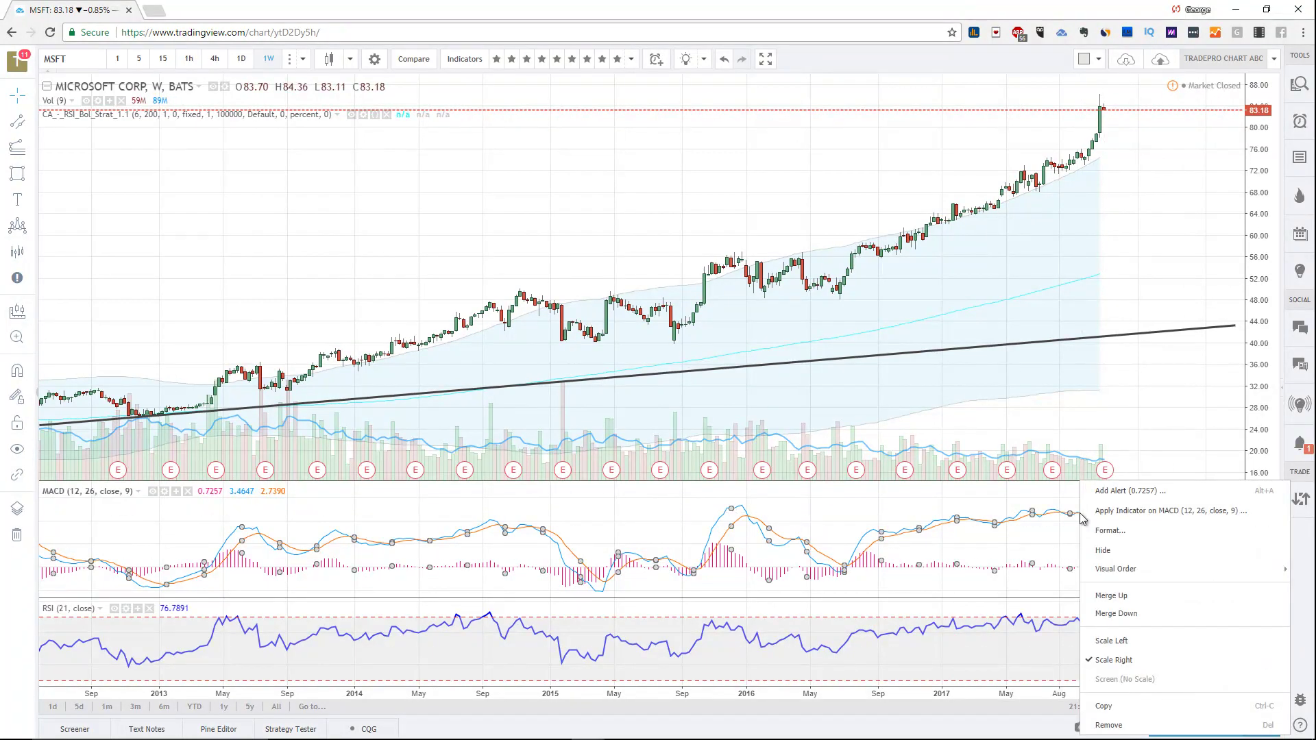
{"action": "left_click", "coordinate": [1090, 533]}
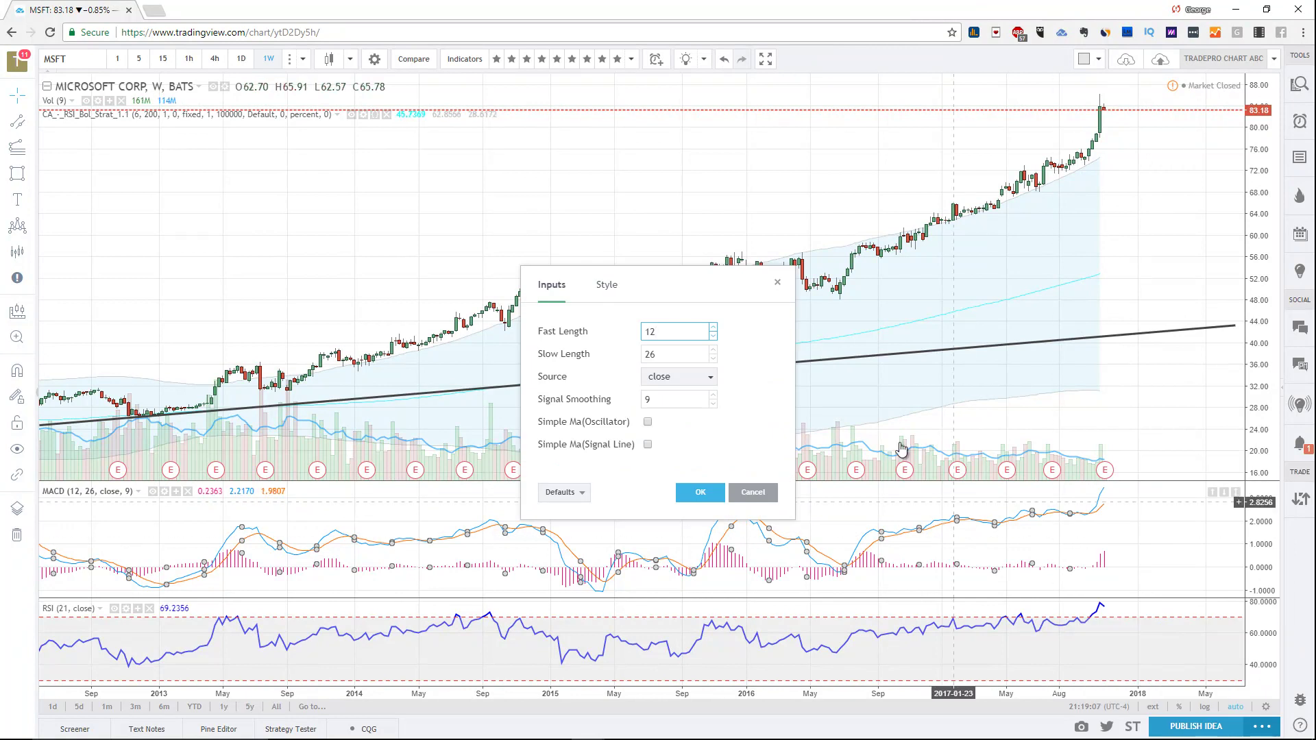
{"action": "left_click_drag", "start_coordinate": [525, 409], "coordinate": [524, 370]}
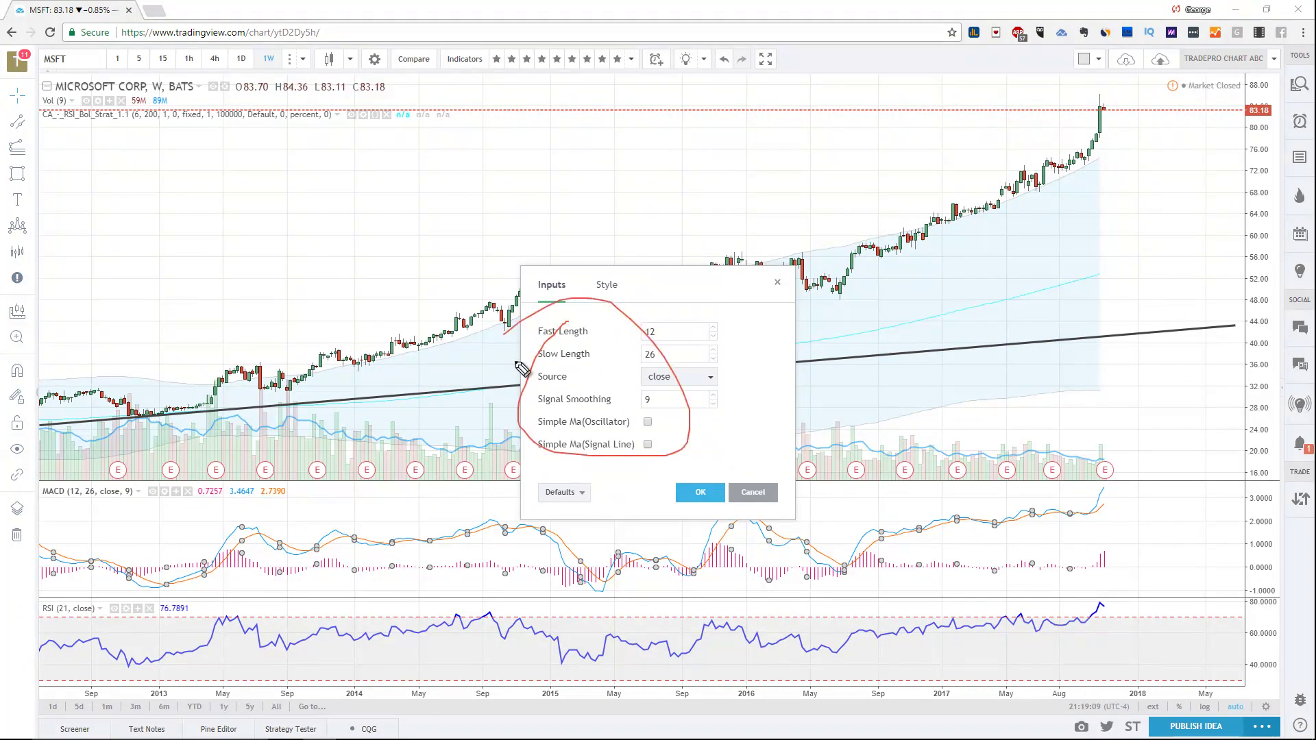
{"action": "left_click", "coordinate": [606, 284]}
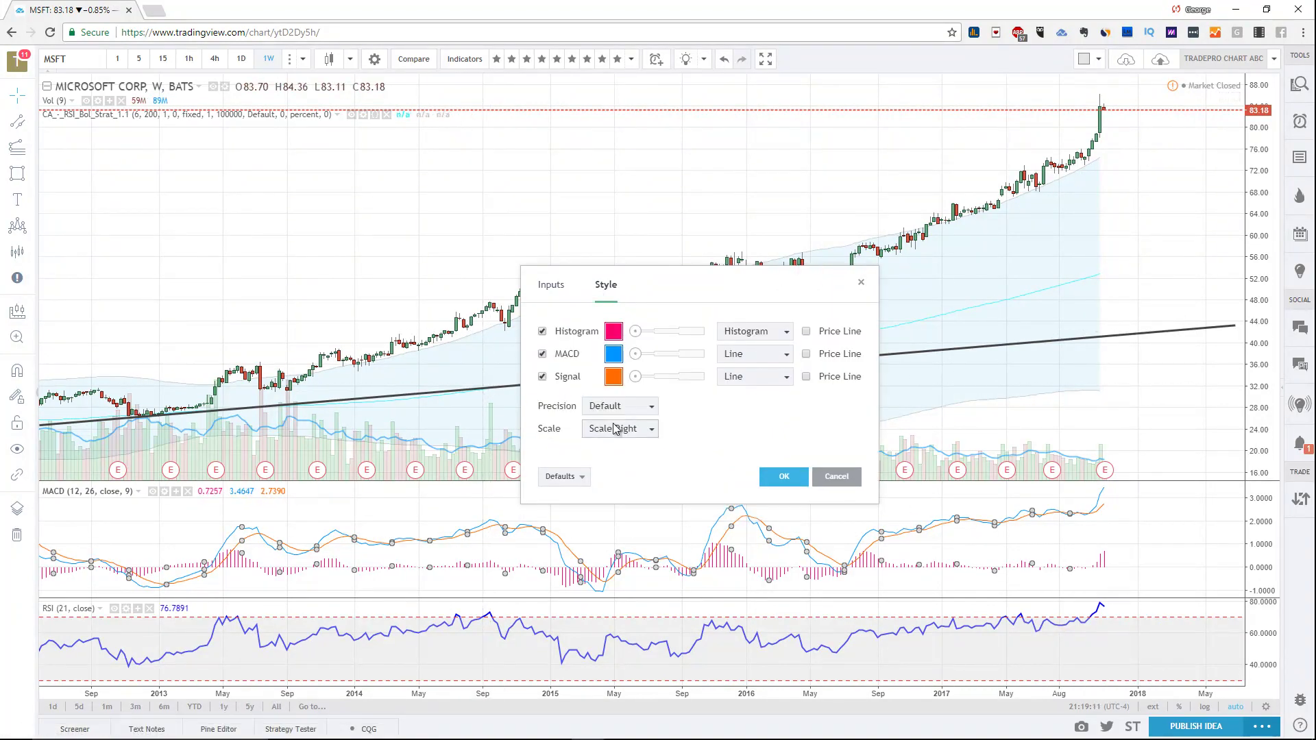
{"action": "left_click", "coordinate": [848, 479]}
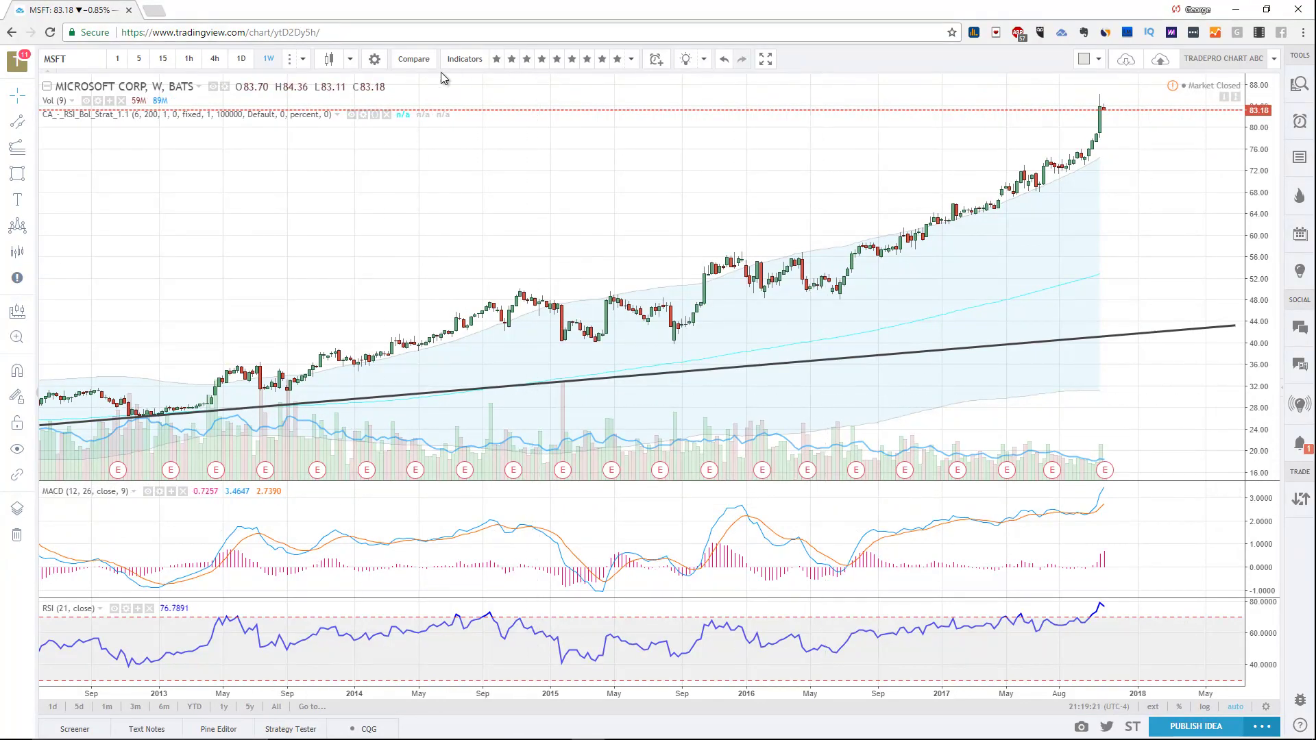
Search 'rsi' and add the public-library RSI Bands, RSI %B and RSI Bandwidth indicator
{"action": "left_click", "coordinate": [465, 61]}
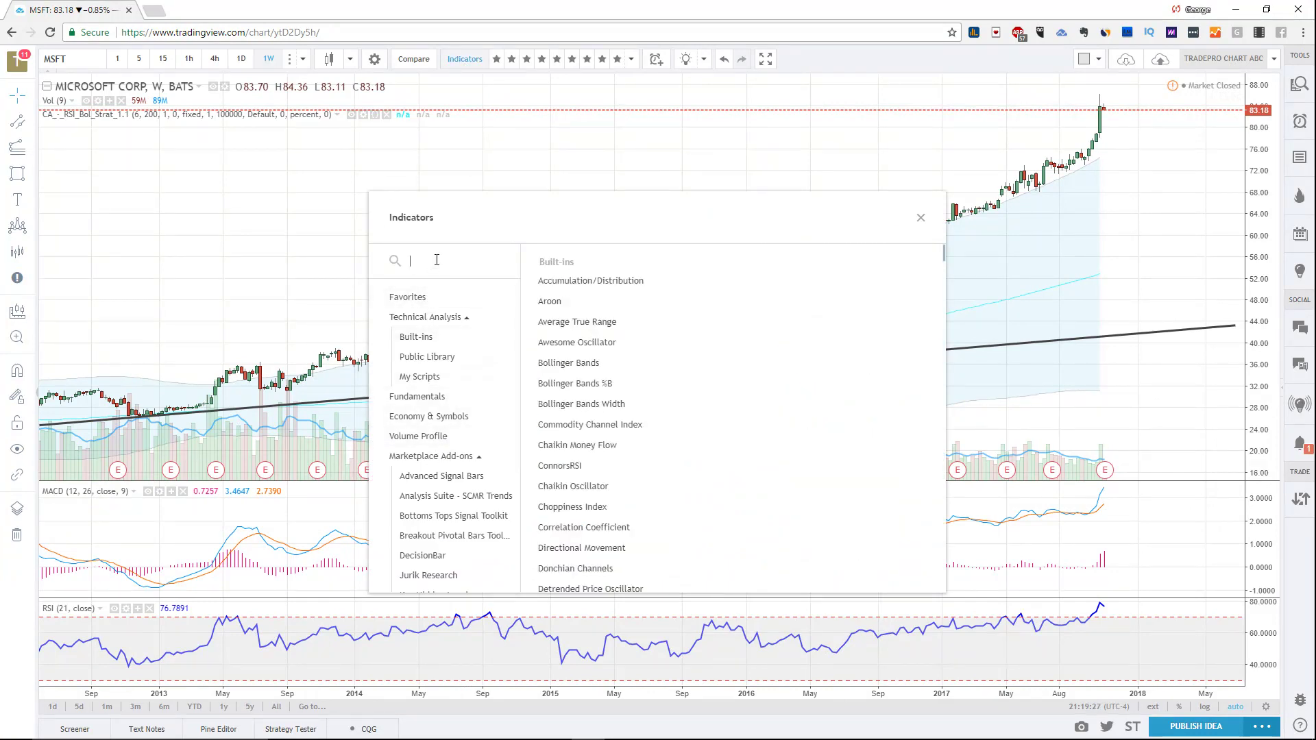
{"action": "type", "text": "rsi"}
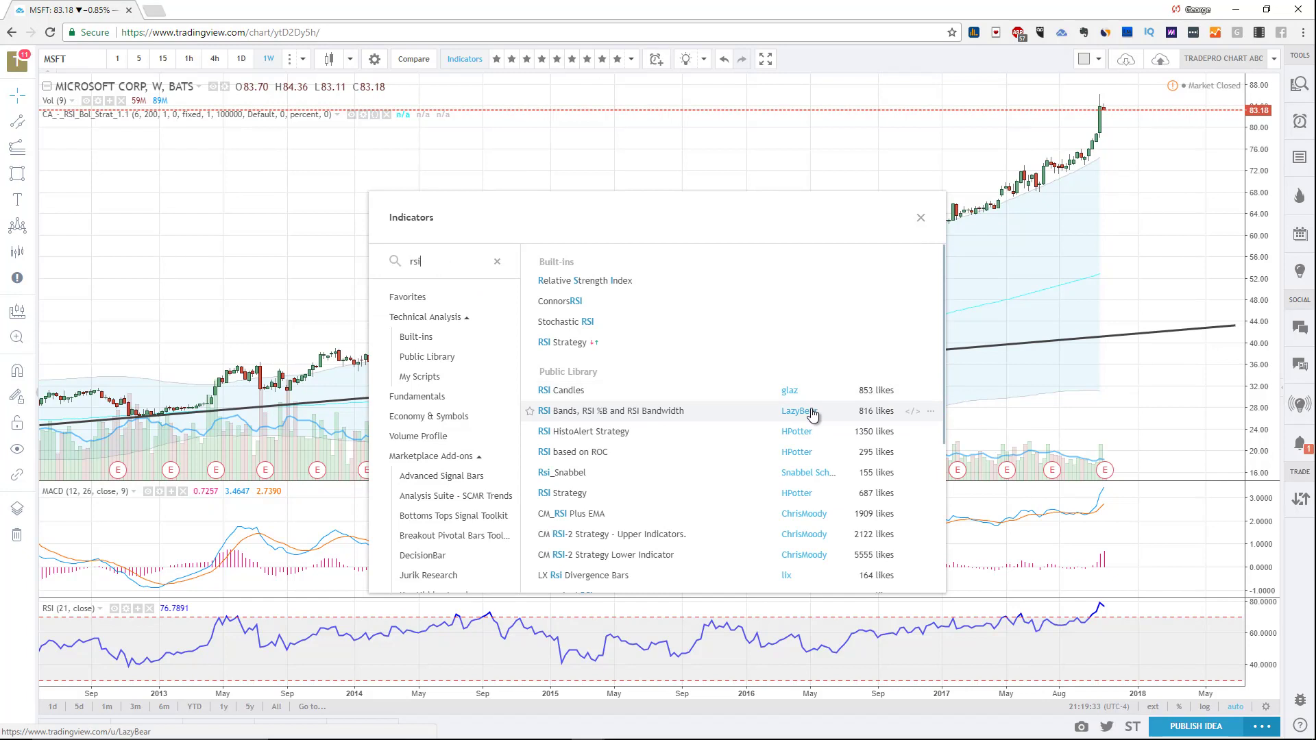
{"action": "left_click", "coordinate": [611, 411]}
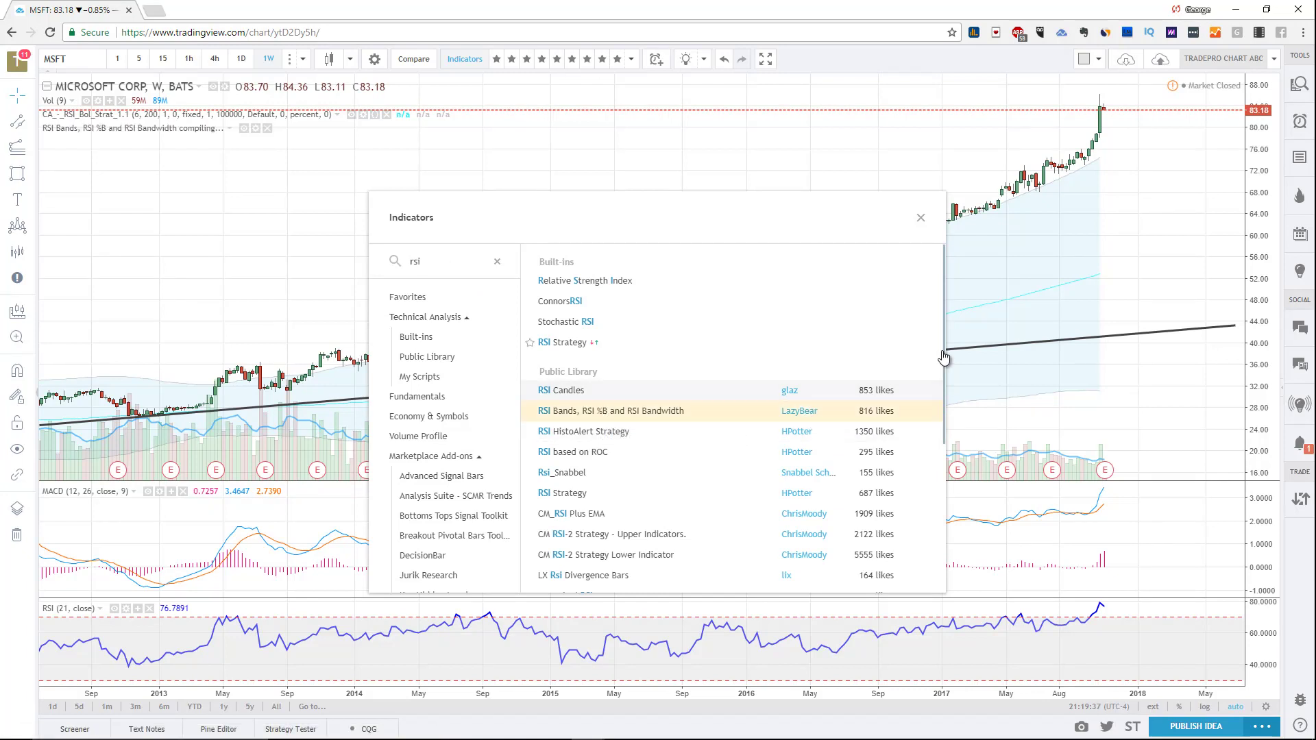
{"action": "key", "text": "Escape"}
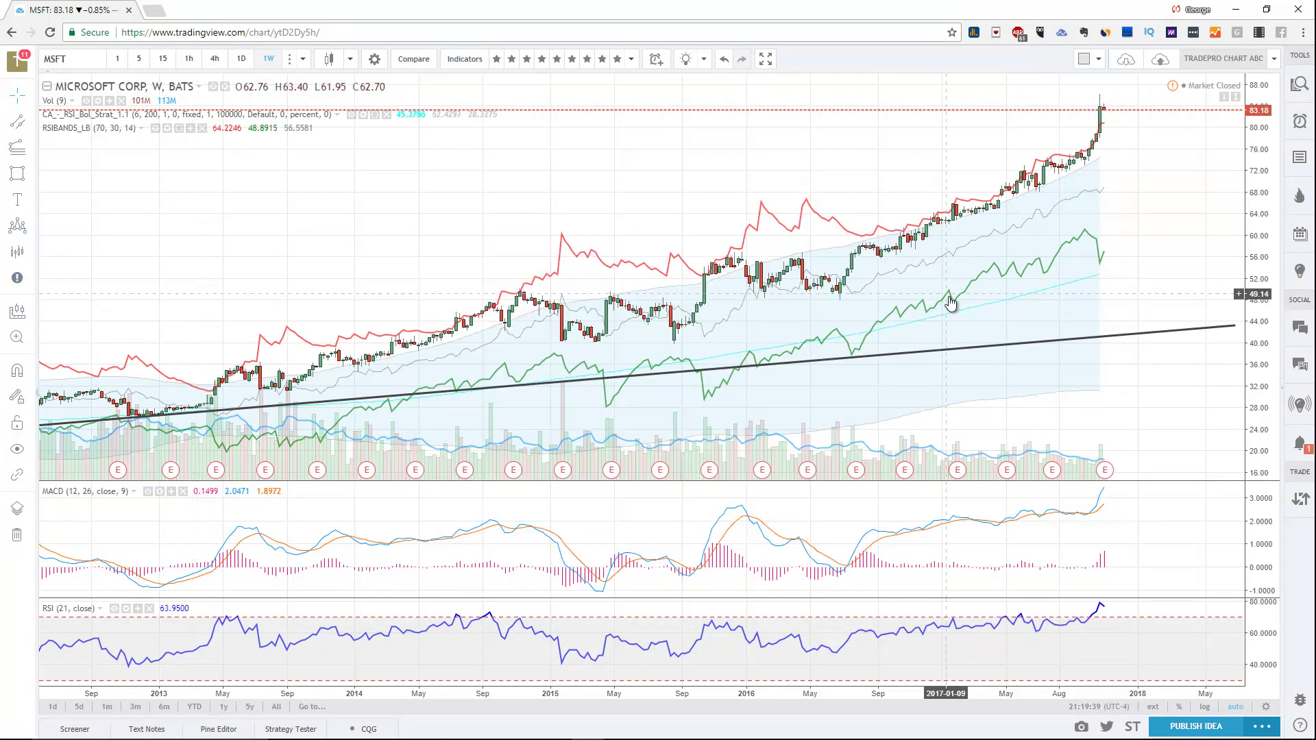
Zoom the MSFT weekly chart out to the full history and back in
{"action": "scroll", "coordinate": [922, 331], "scroll_direction": "down", "scroll_amount": 6}
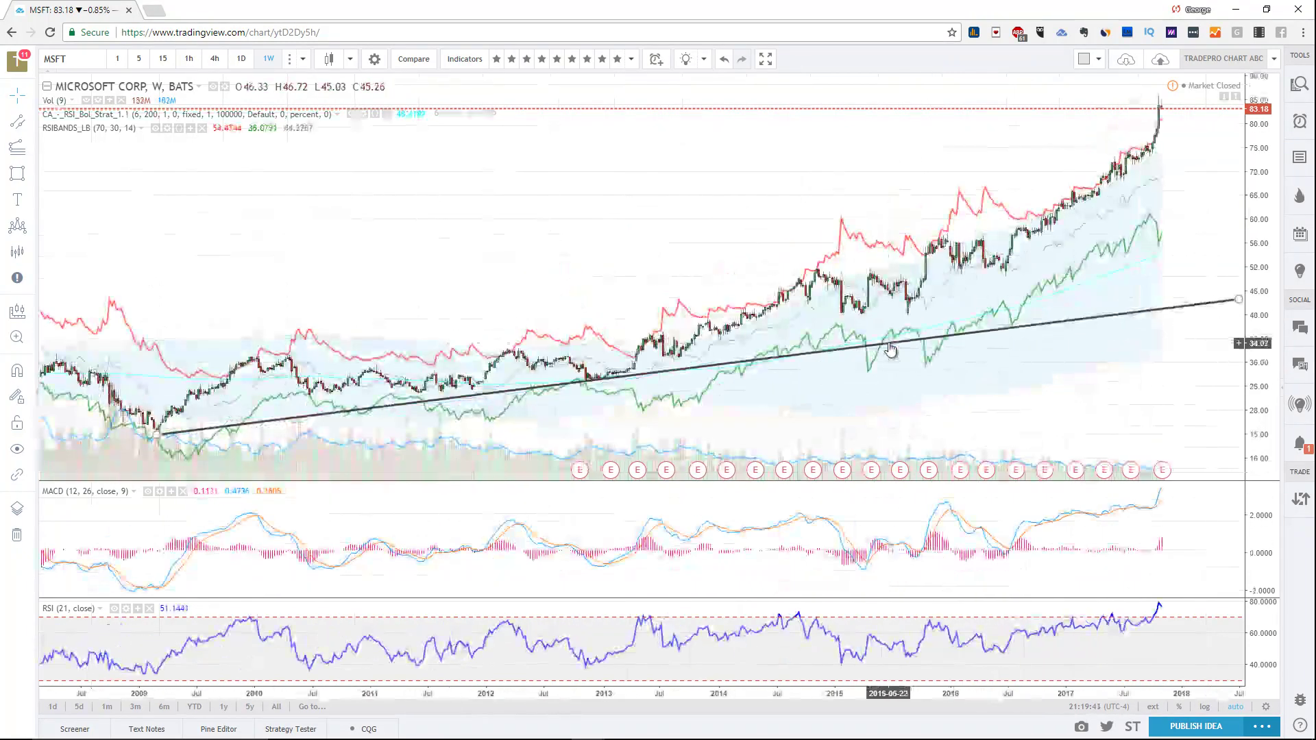
{"action": "scroll", "coordinate": [889, 348], "scroll_direction": "down", "scroll_amount": 8}
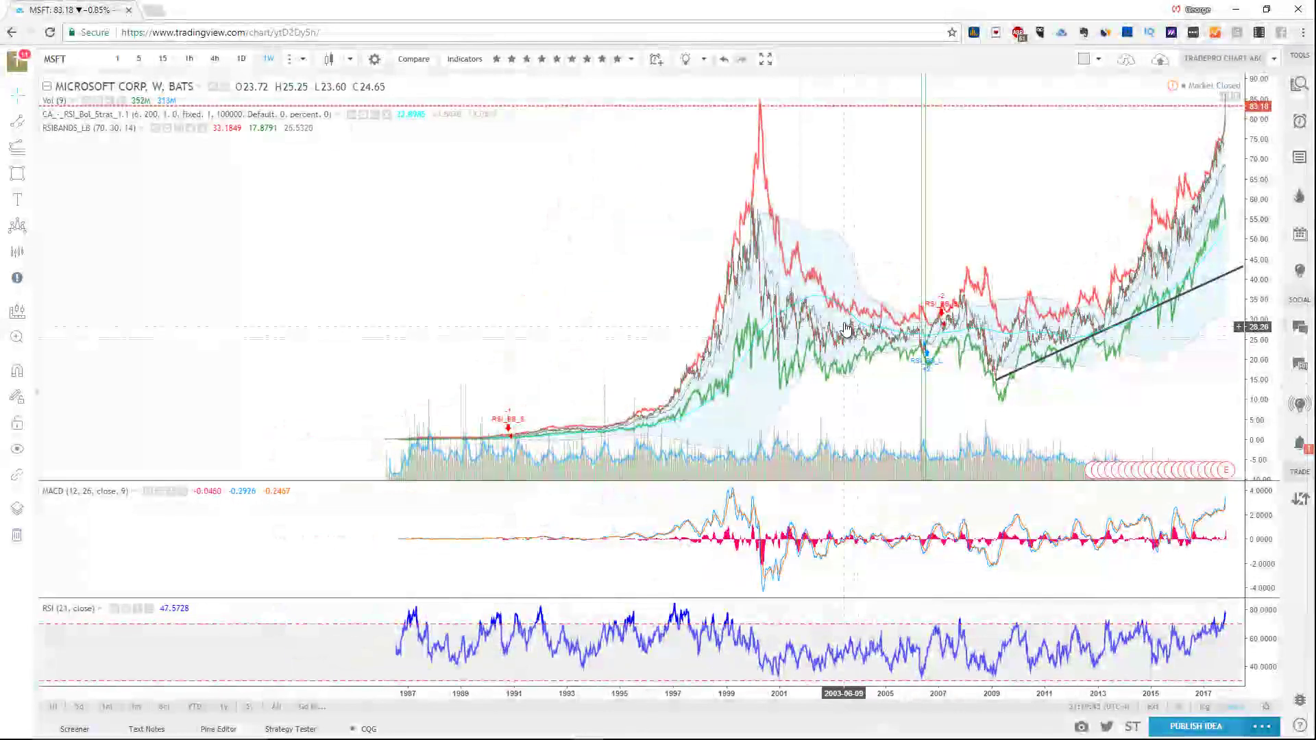
{"action": "scroll", "coordinate": [847, 329], "scroll_direction": "up", "scroll_amount": 12}
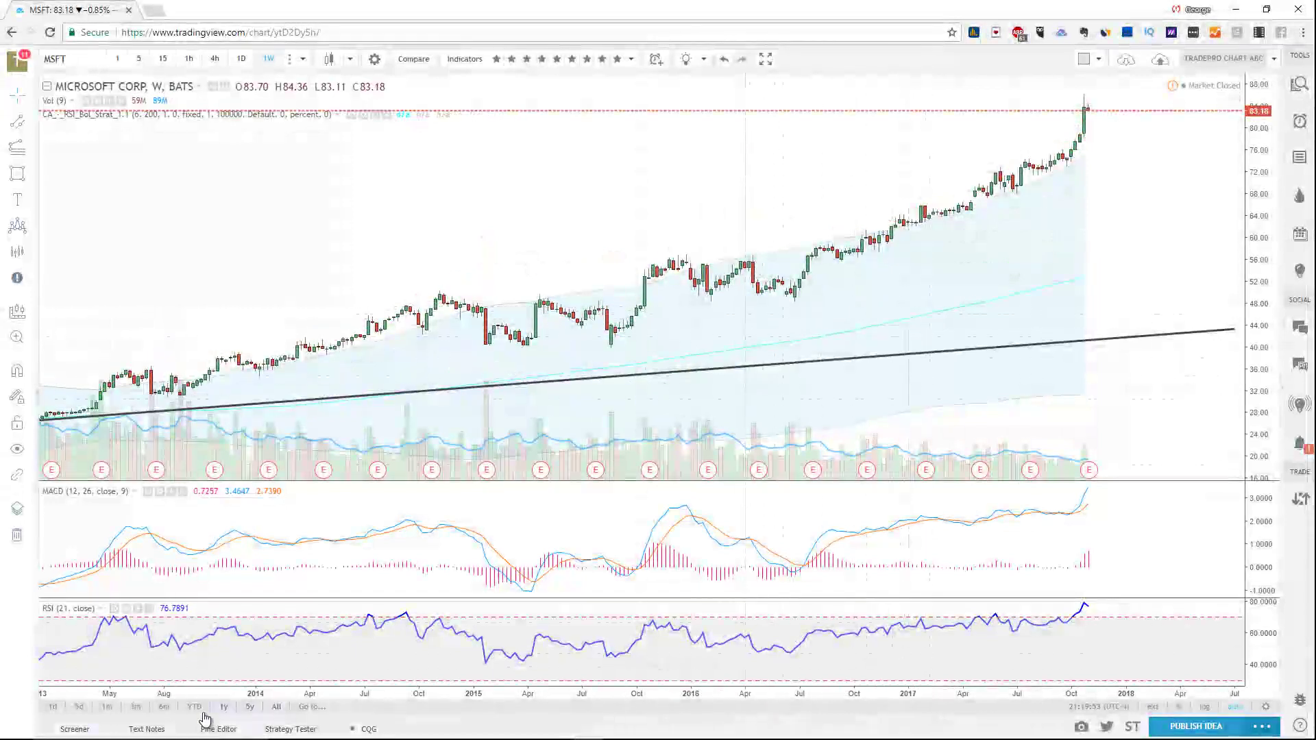
Inspect the Bollinger + RSI strategy's source in the Pine Editor, then close the panel
{"action": "left_click", "coordinate": [221, 725]}
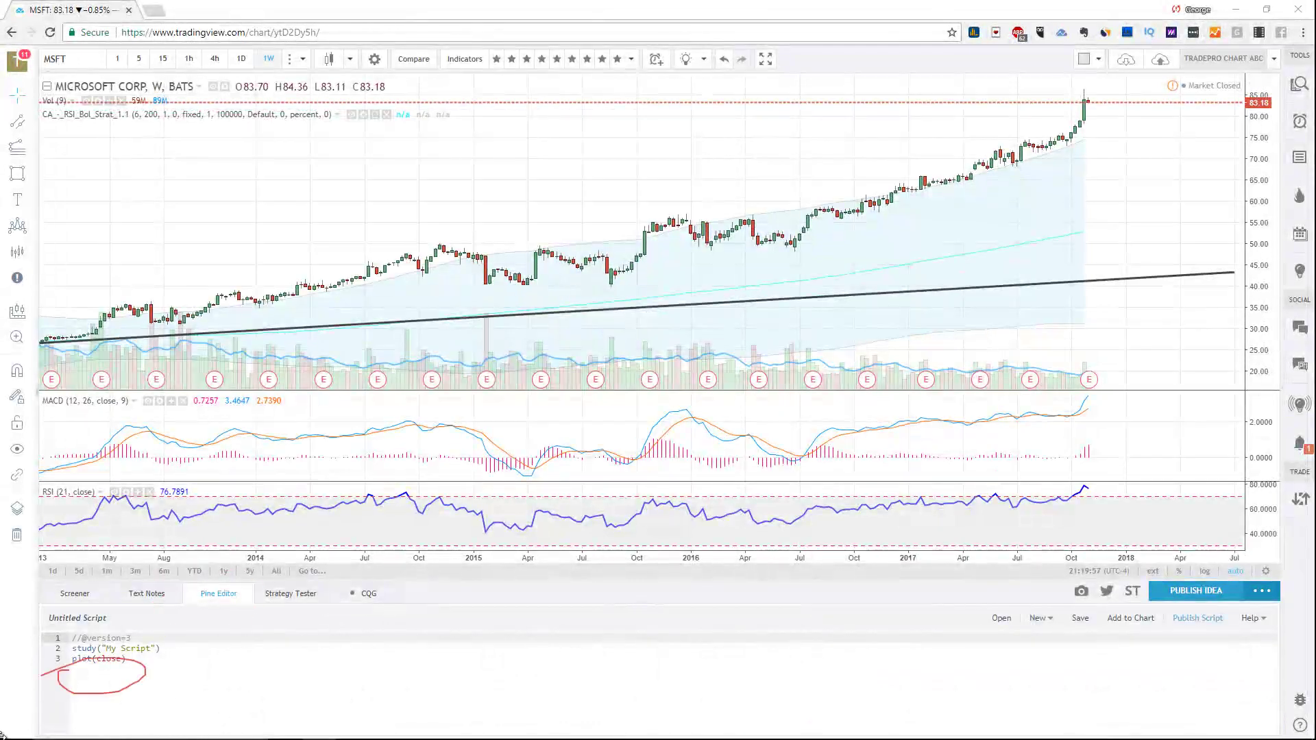
{"action": "left_click", "coordinate": [479, 442]}
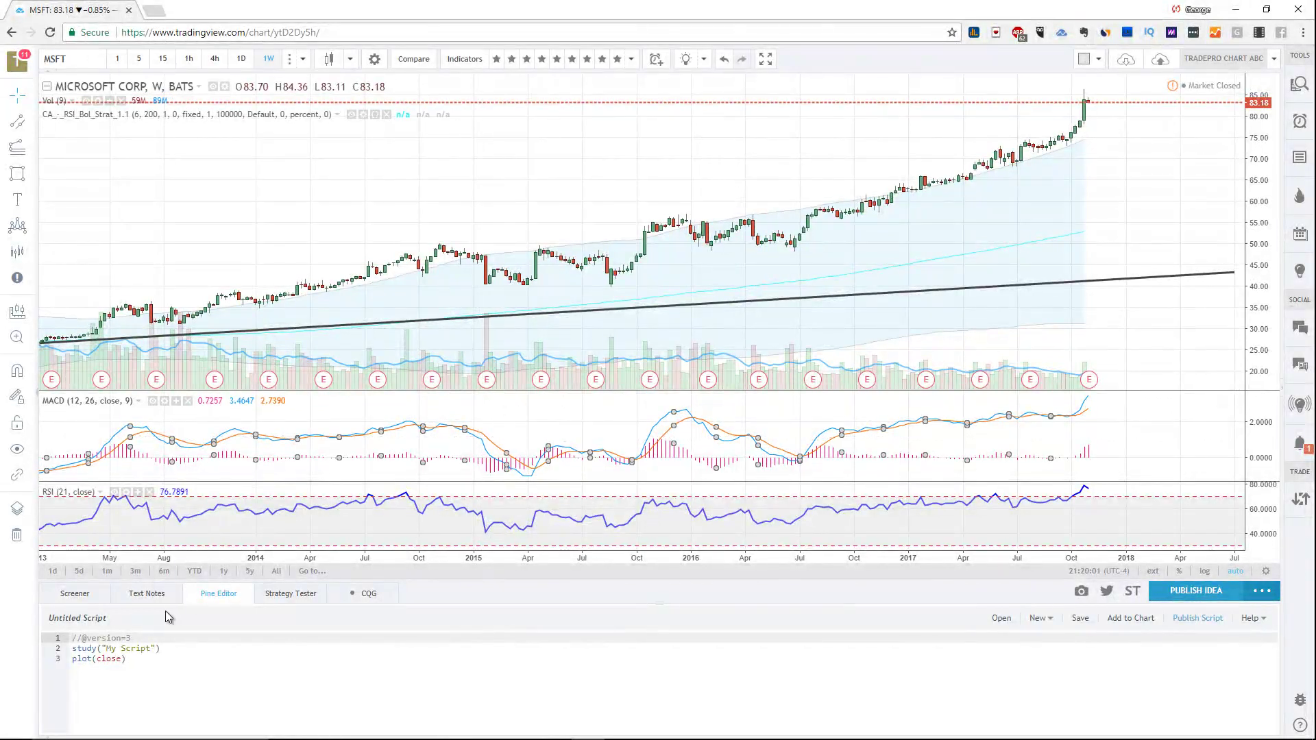
{"action": "left_click", "coordinate": [785, 255]}
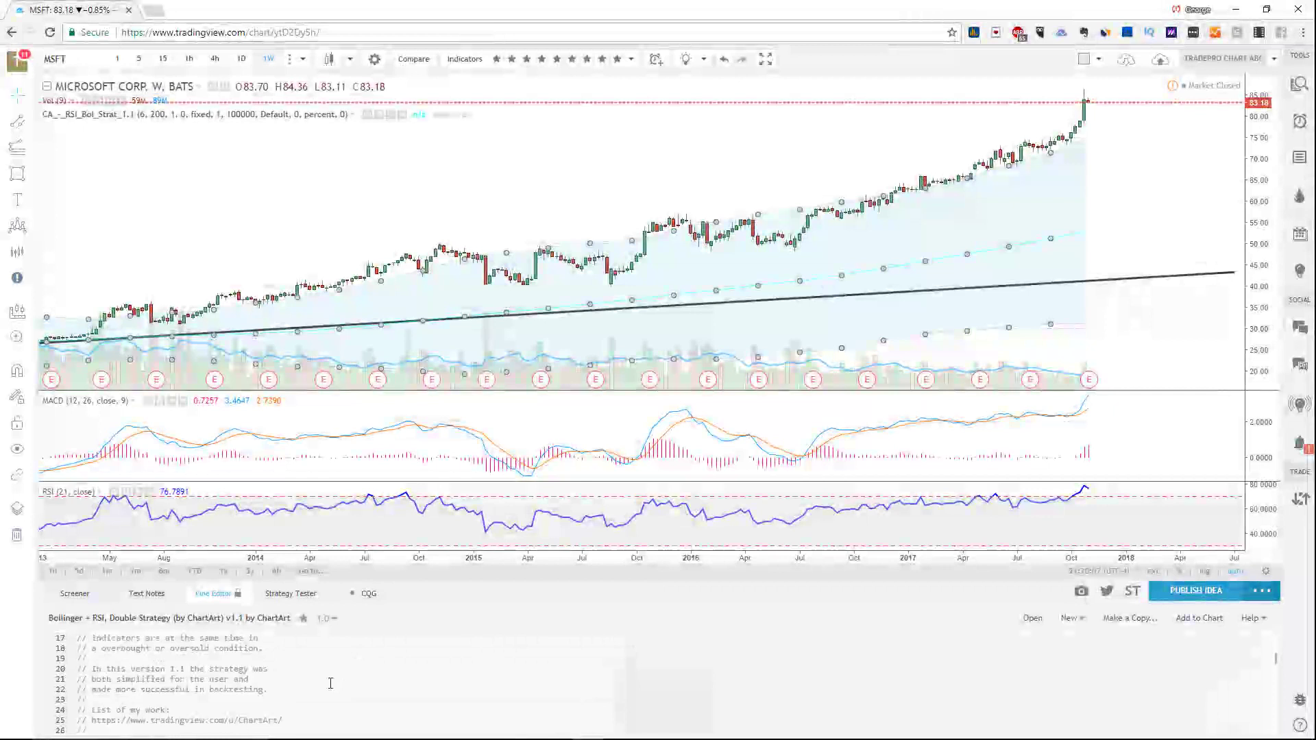
{"action": "scroll", "coordinate": [330, 683], "scroll_direction": "down", "scroll_amount": 13}
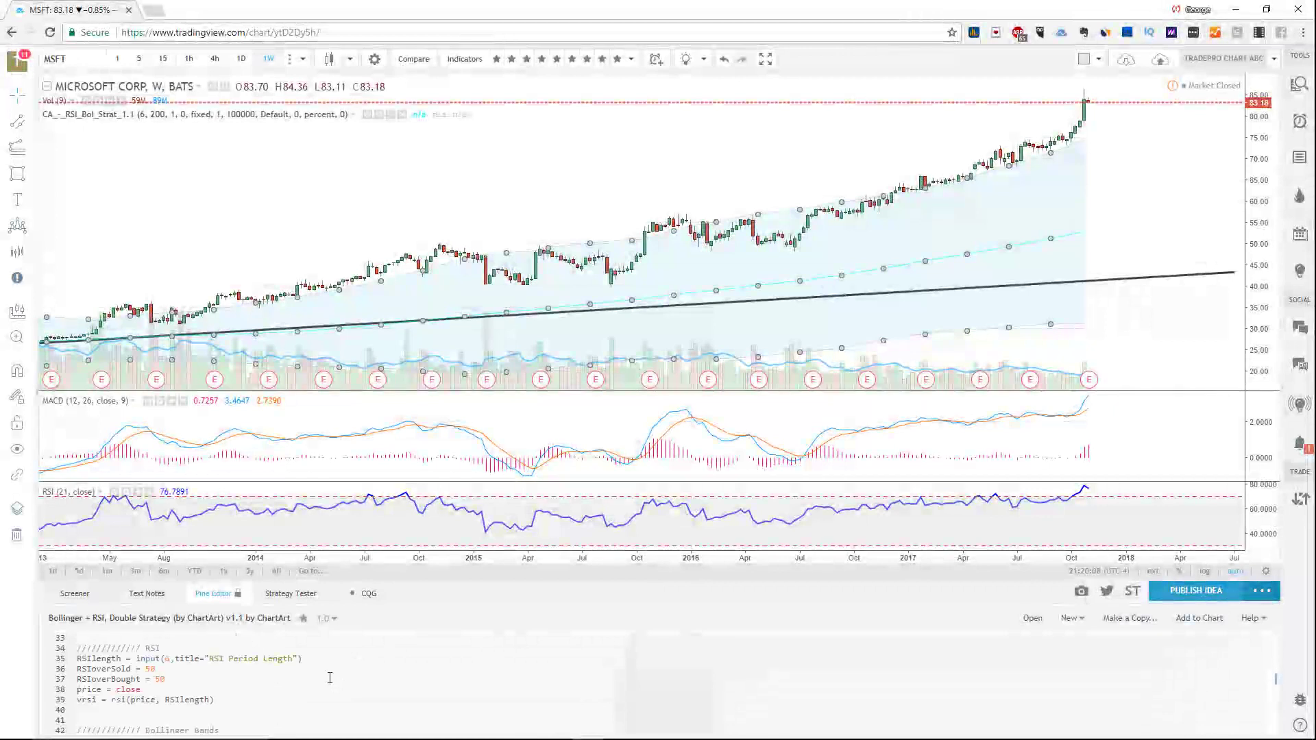
{"action": "scroll", "coordinate": [311, 679], "scroll_direction": "down", "scroll_amount": 5}
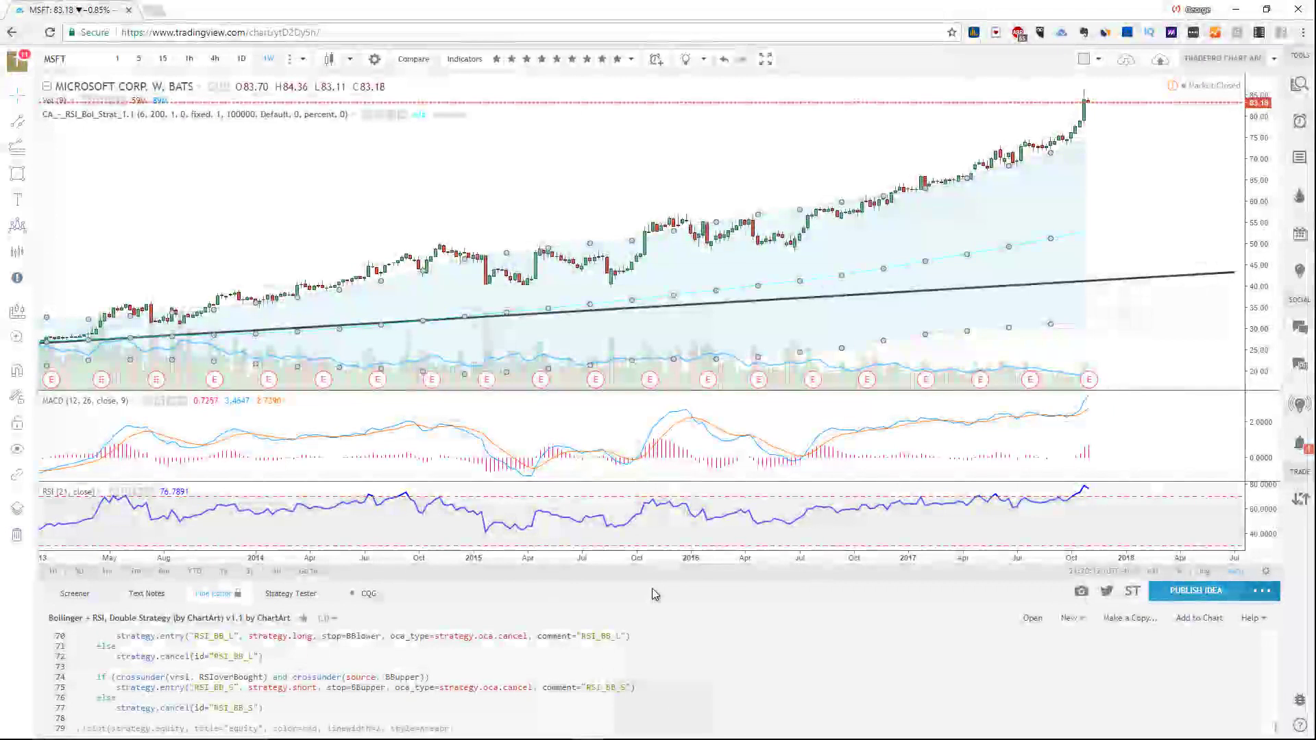
{"action": "left_click", "coordinate": [213, 595]}
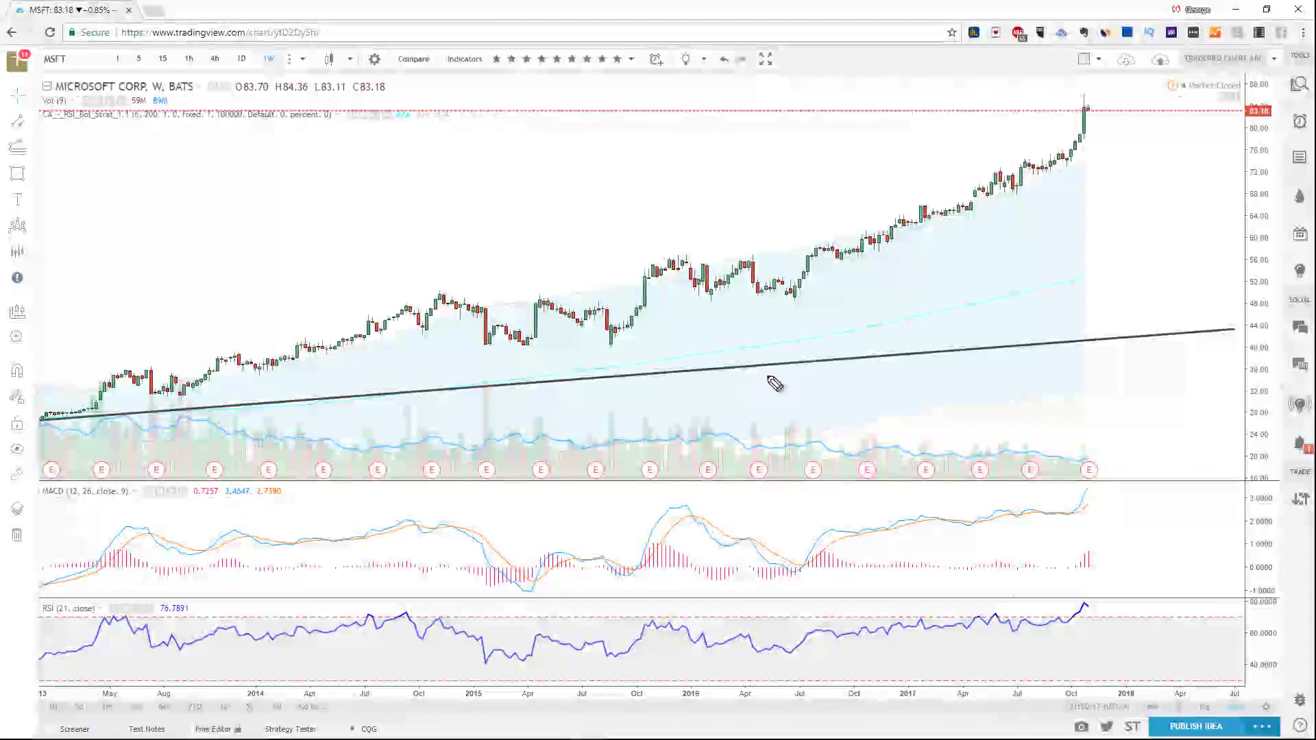
Save a copy of the layout as 'TRADEPRO TECHNICALS', then close its tab to return to the original
{"action": "mouse_move", "coordinate": [950, 184]}
{"action": "left_mouse_down"}
{"action": "mouse_move", "coordinate": [797, 243]}
{"action": "mouse_move", "coordinate": [907, 411]}
{"action": "left_mouse_up"}
{"action": "key", "text": "Escape"}
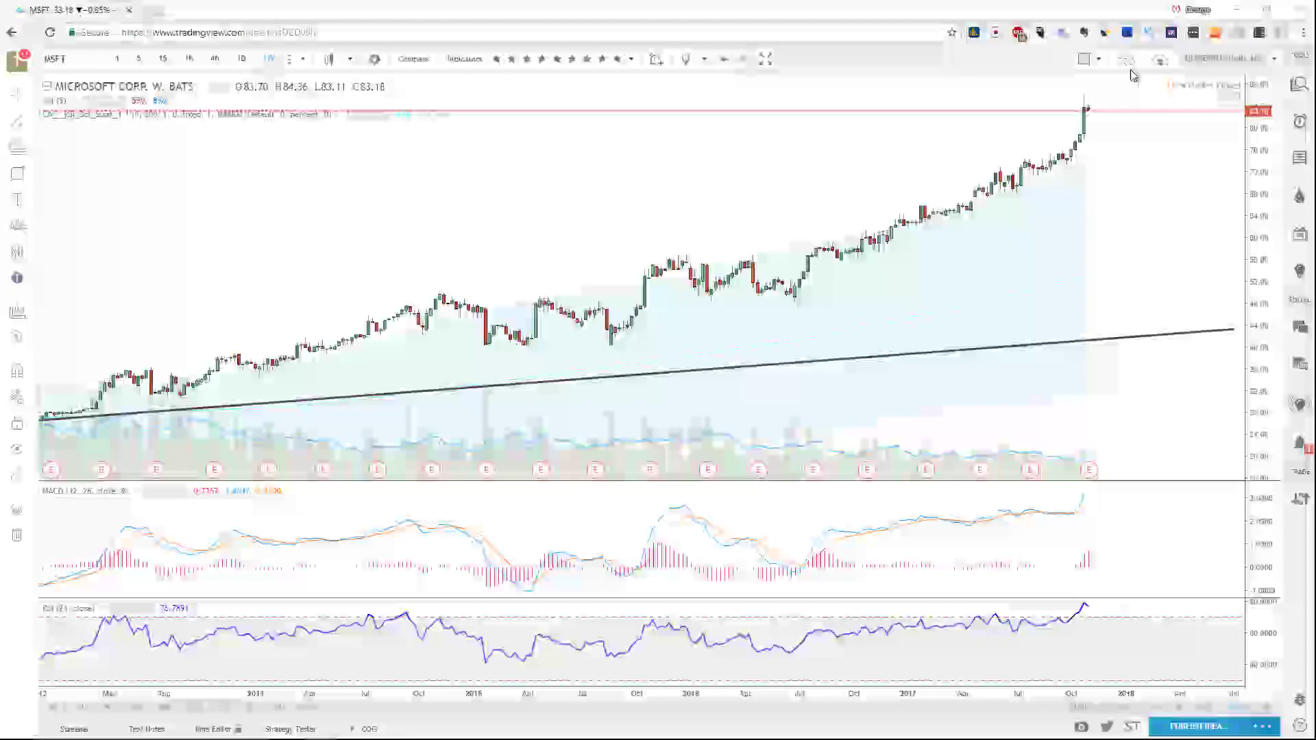
{"action": "left_click", "coordinate": [1274, 59]}
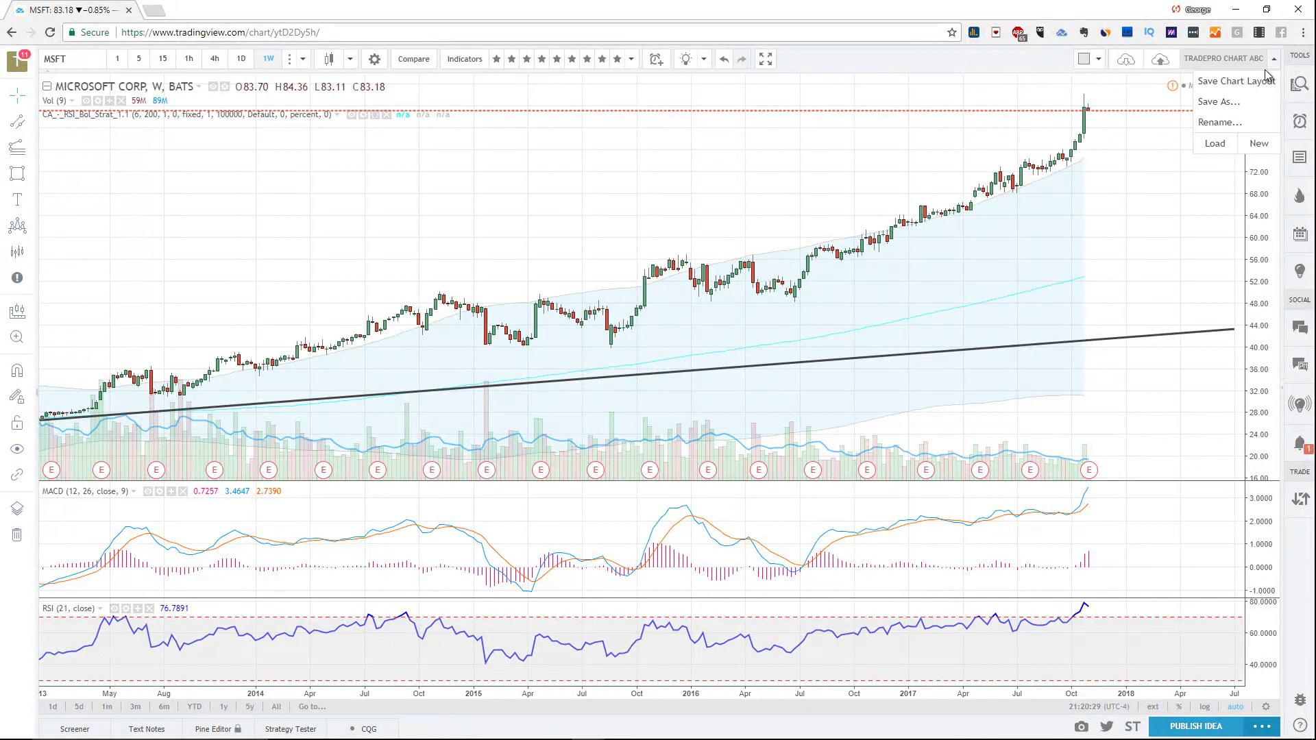
{"action": "left_click", "coordinate": [1241, 103]}
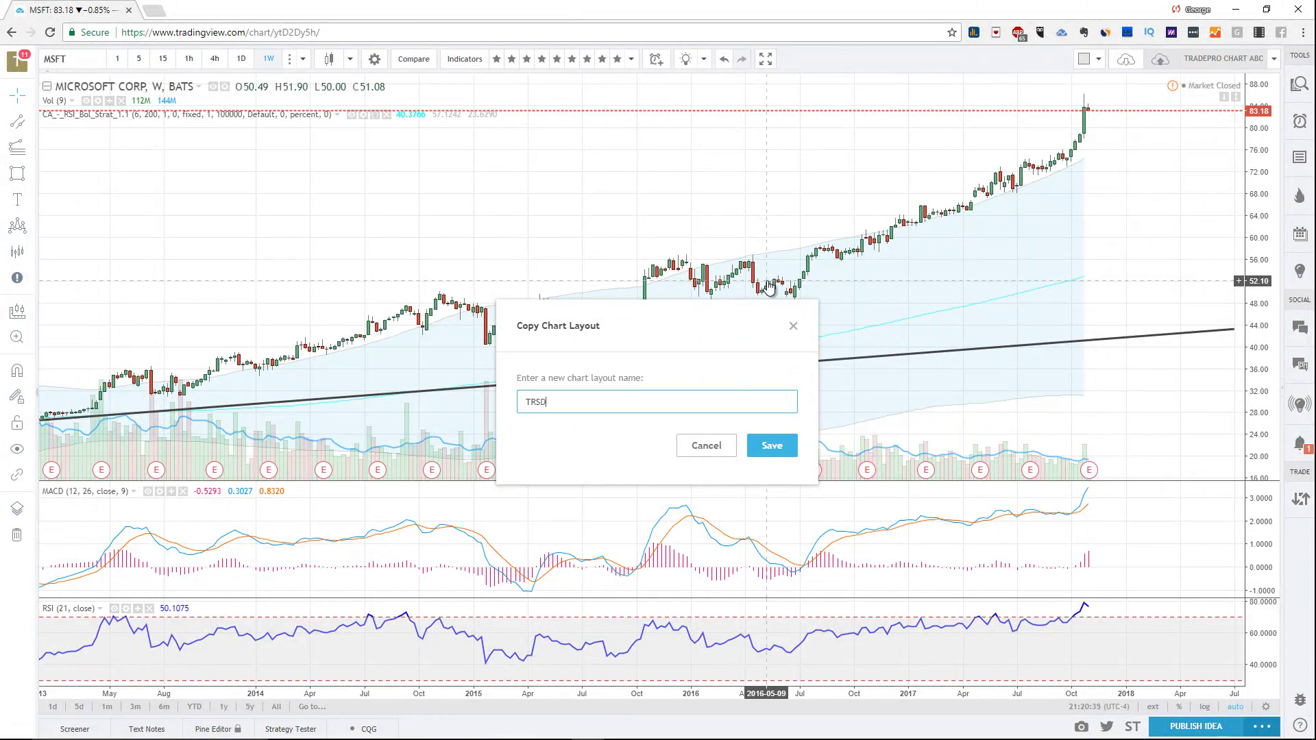
{"action": "type", "text": "TRADEPRO TECHNICAL"}
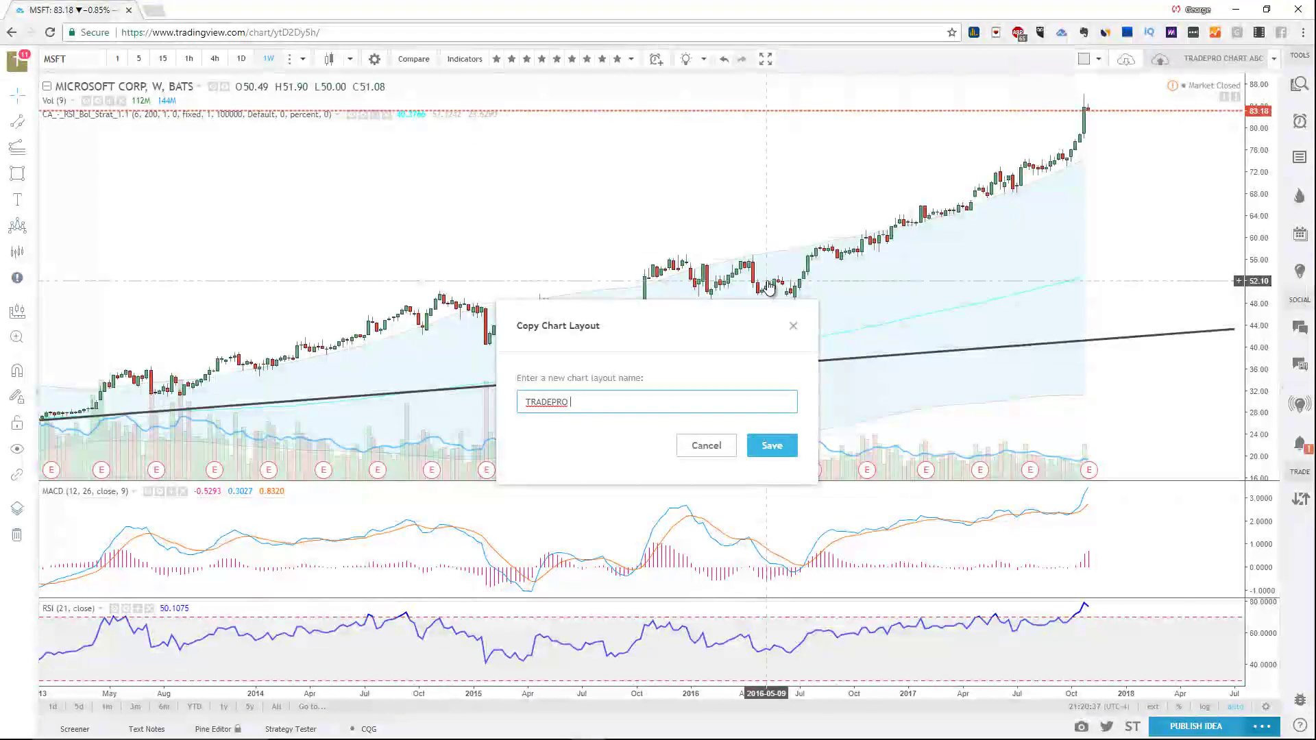
{"action": "left_click", "coordinate": [776, 446]}
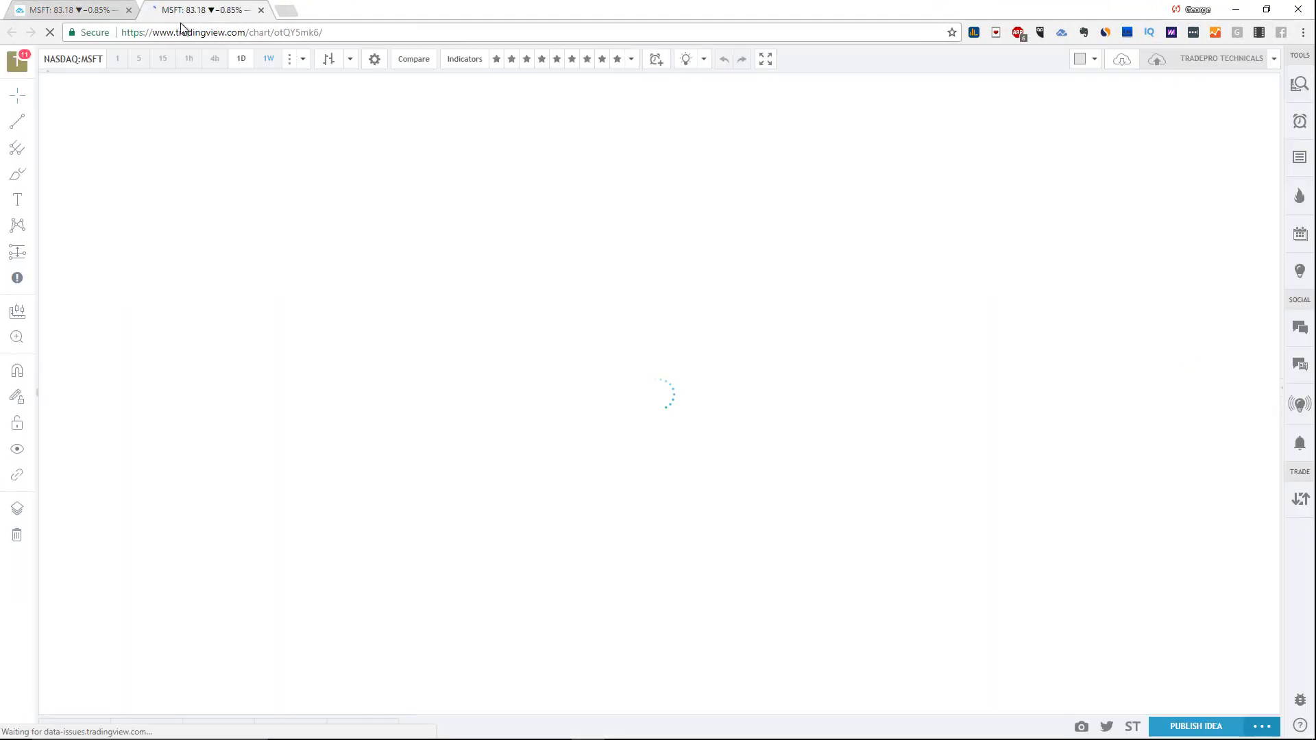
{"action": "left_click", "coordinate": [261, 11]}
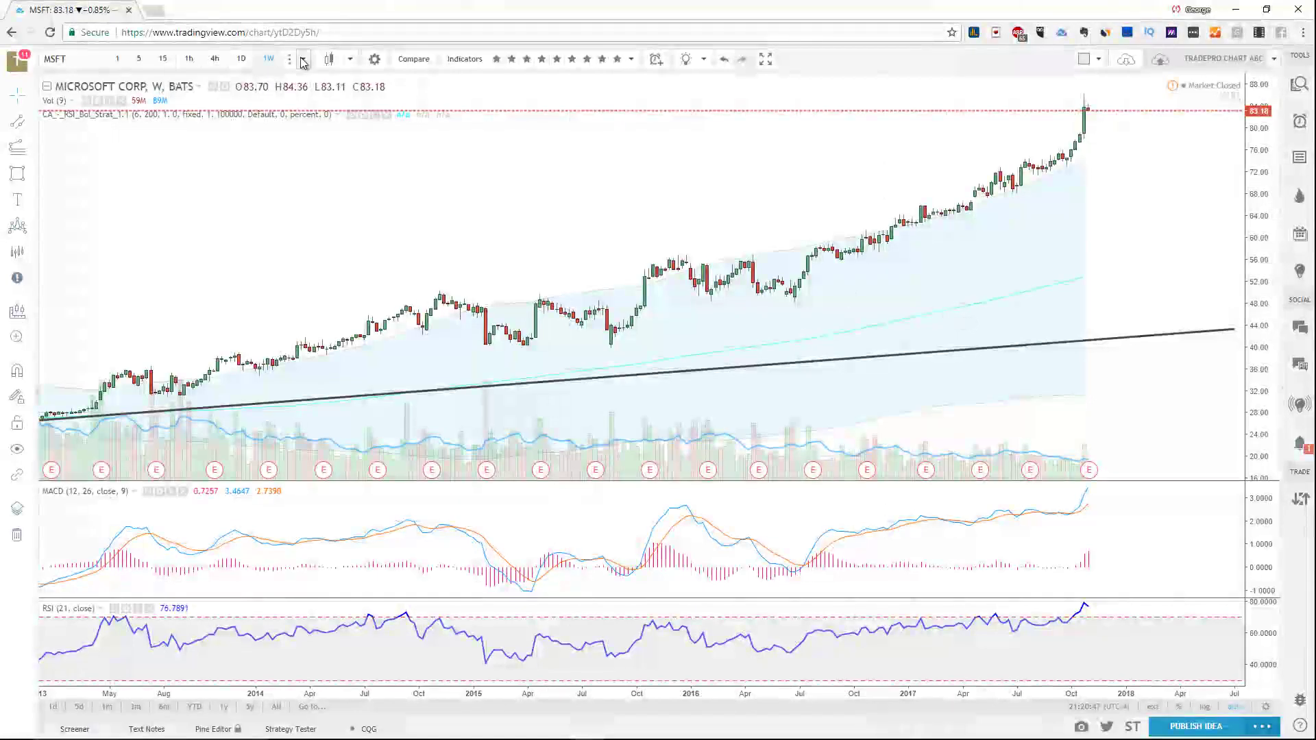
Load the TRADEPRO CHART ABC layout from the saved chart layouts list
{"action": "left_click", "coordinate": [255, 32]}
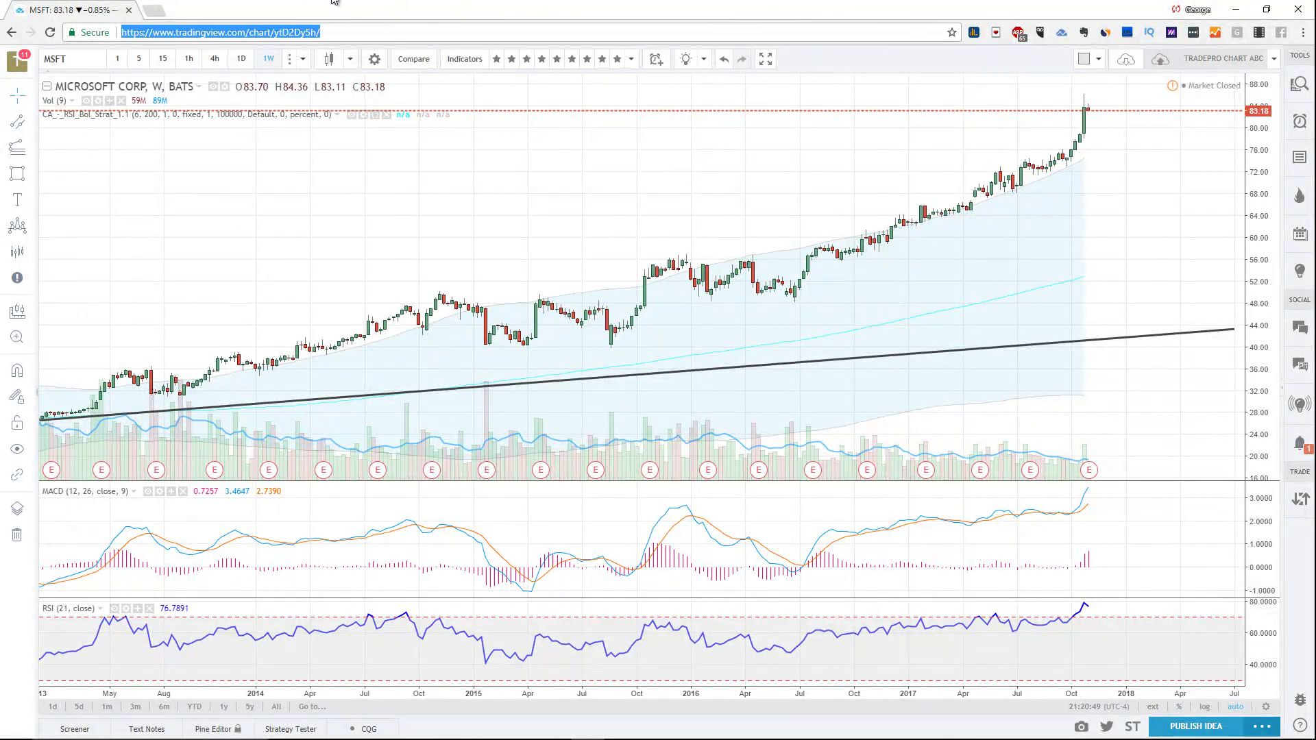
{"action": "left_click", "coordinate": [1273, 59]}
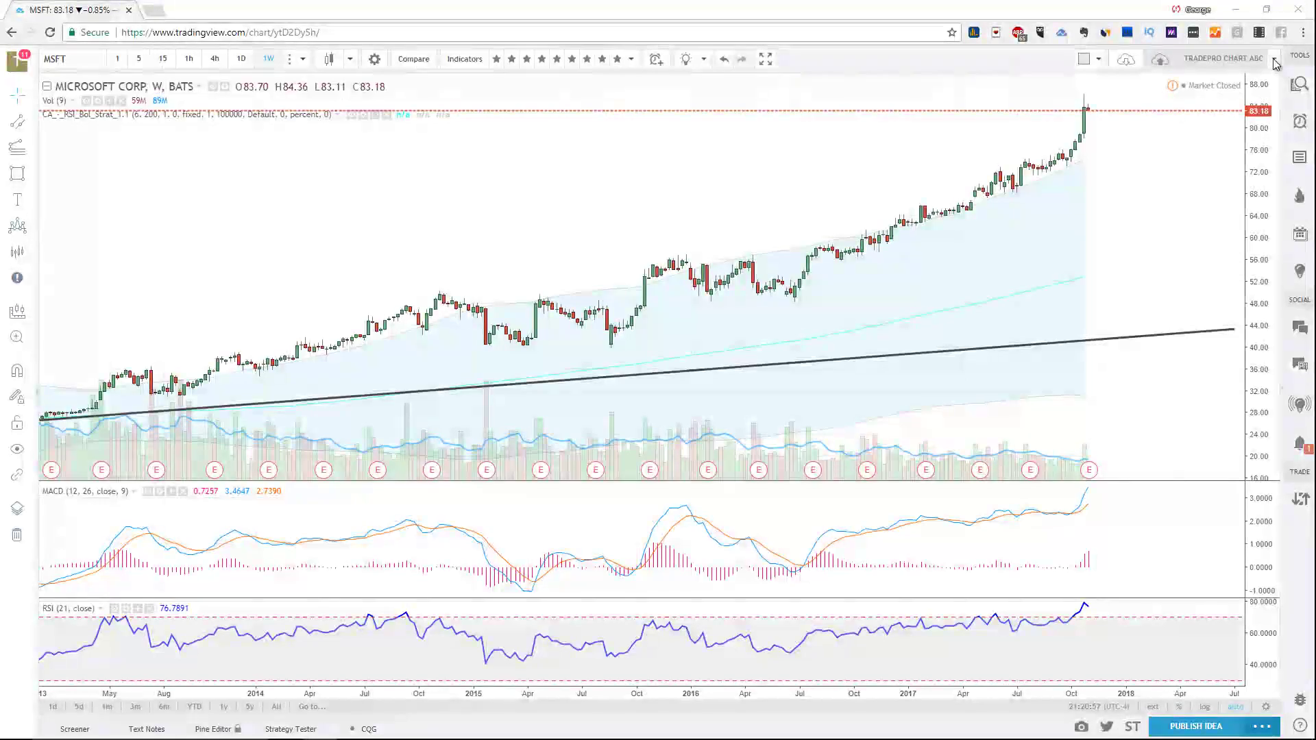
{"action": "left_click", "coordinate": [1273, 57]}
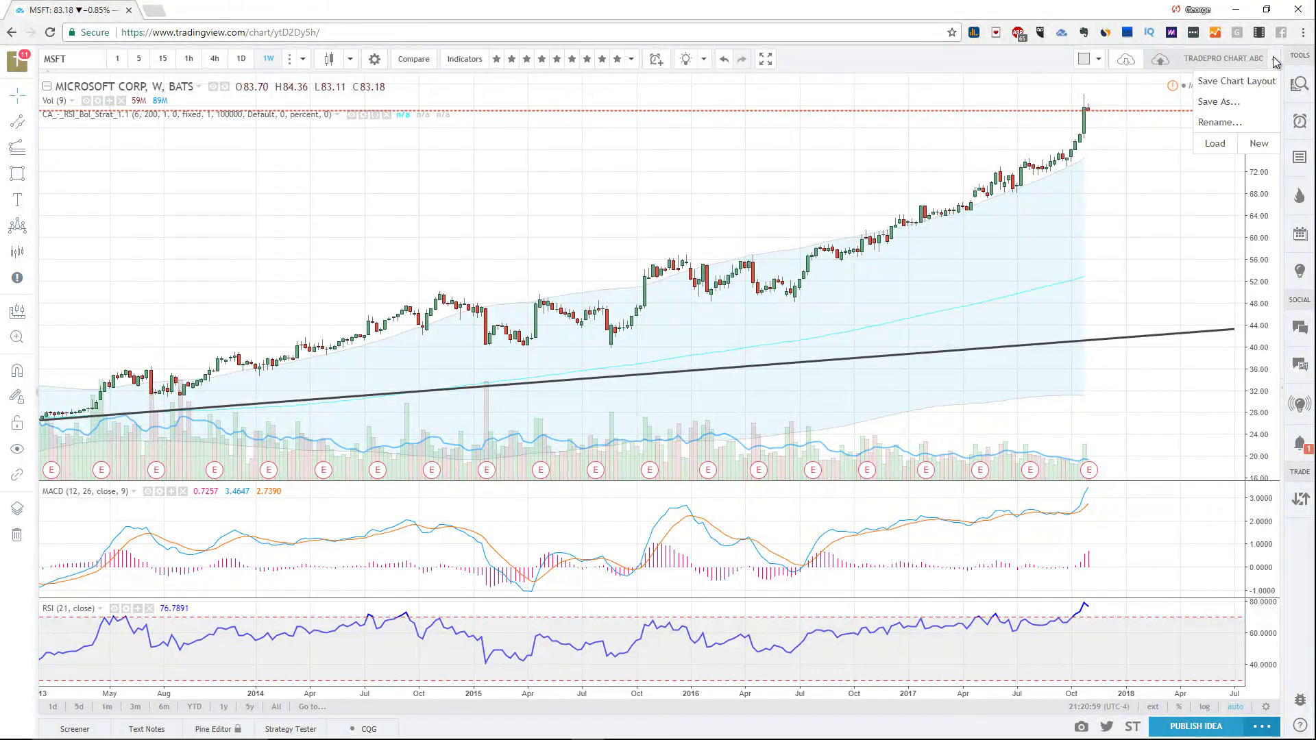
{"action": "left_click", "coordinate": [1215, 144]}
{"action": "scroll", "coordinate": [548, 411], "scroll_direction": "down", "scroll_amount": 1}
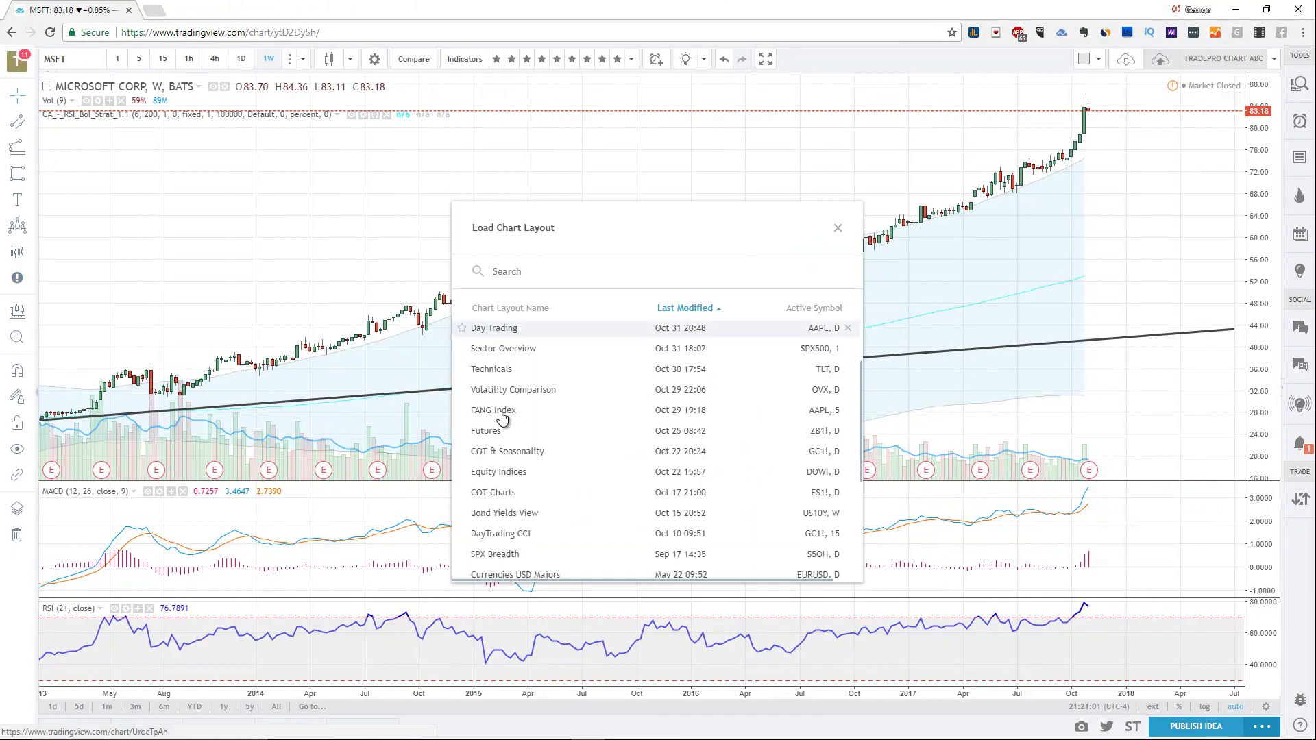
{"action": "scroll", "coordinate": [600, 362], "scroll_direction": "up", "scroll_amount": 1}
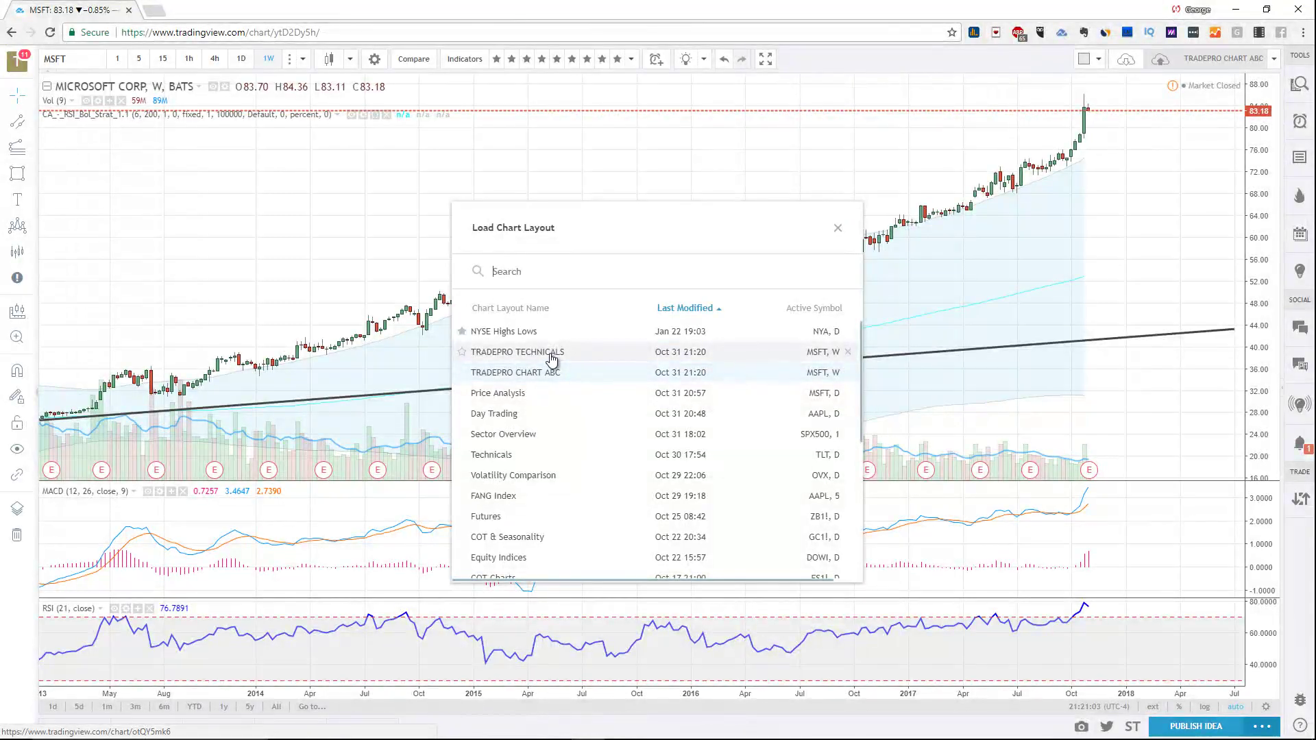
{"action": "left_click", "coordinate": [551, 376]}
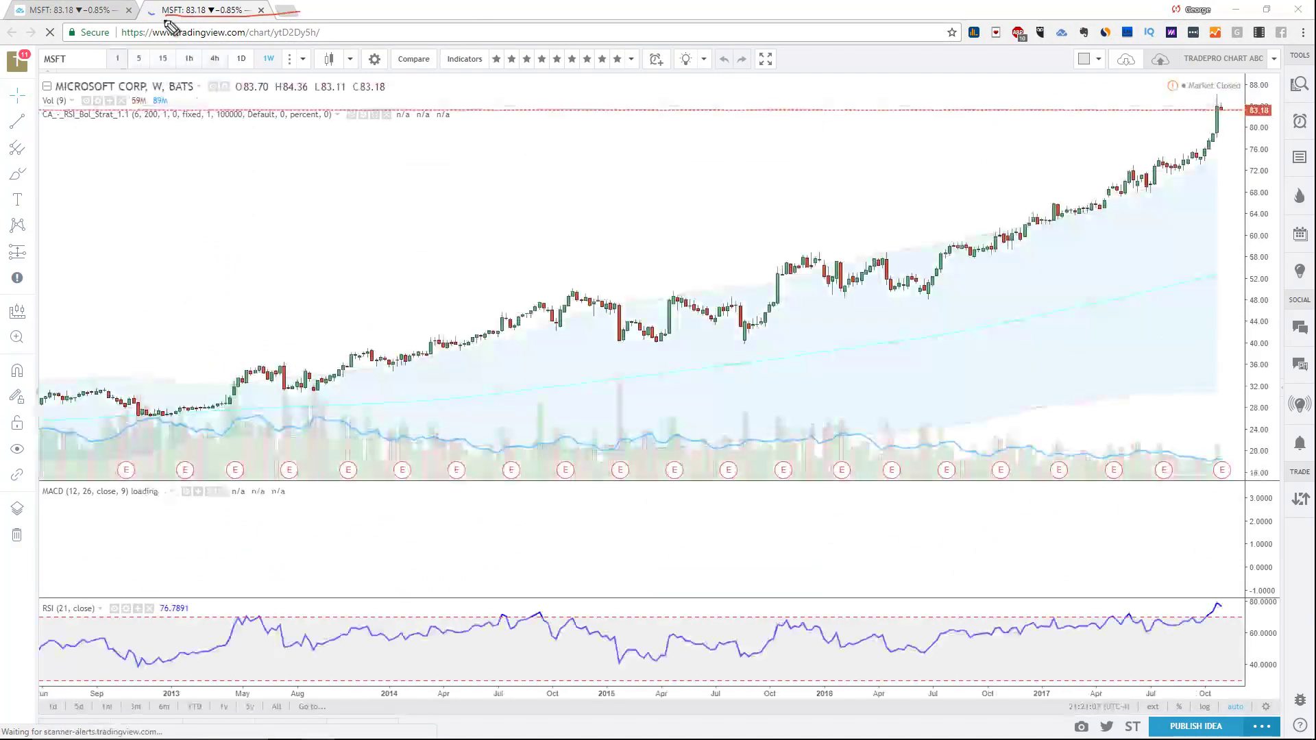
Close the extra MSFT chart tab so only one tab remains
{"action": "left_click", "coordinate": [74, 15]}
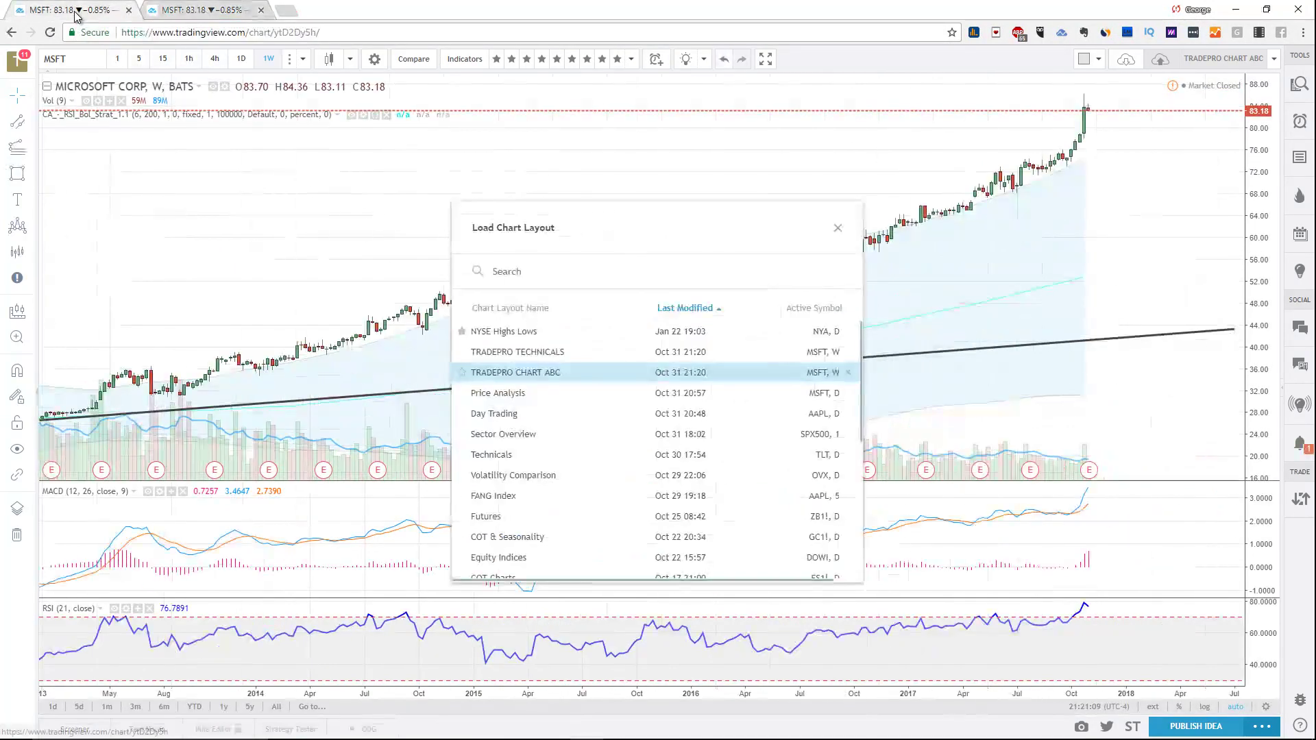
{"action": "left_click", "coordinate": [204, 170]}
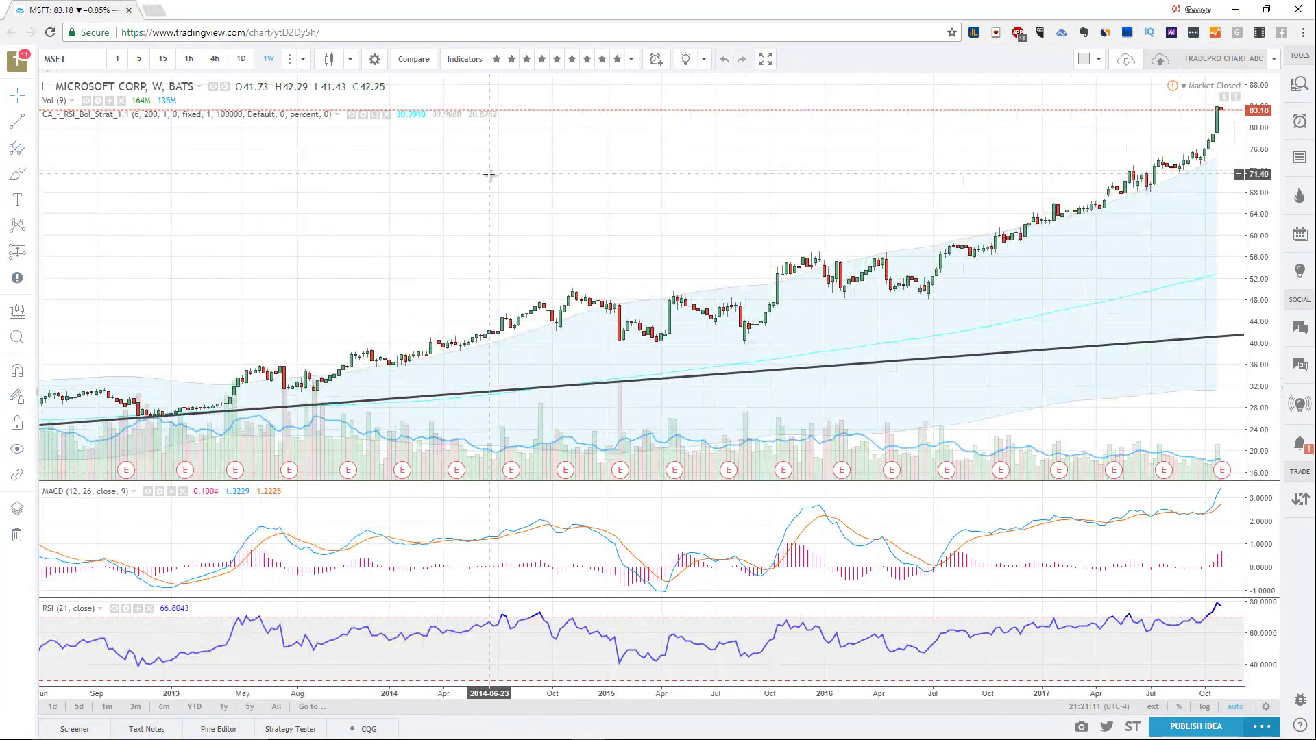
{"action": "key", "text": "ctrl+w"}
{"action": "key", "text": "ctrl+w"}
{"action": "mouse_move", "coordinate": [447, 152]}
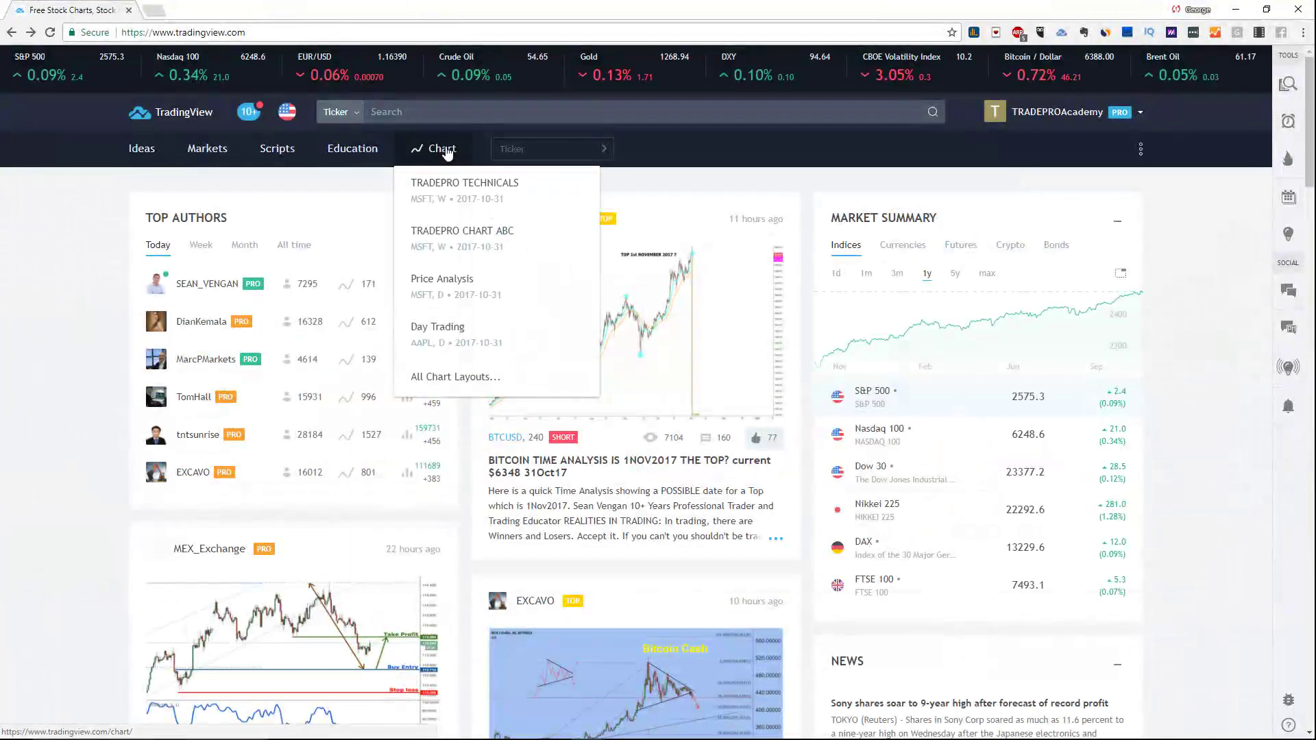
Open TRADEPRO TECHNICALS, hide Strategy Tester, and remove the MACD pane, keeping only RSI
{"action": "left_click", "coordinate": [459, 192]}
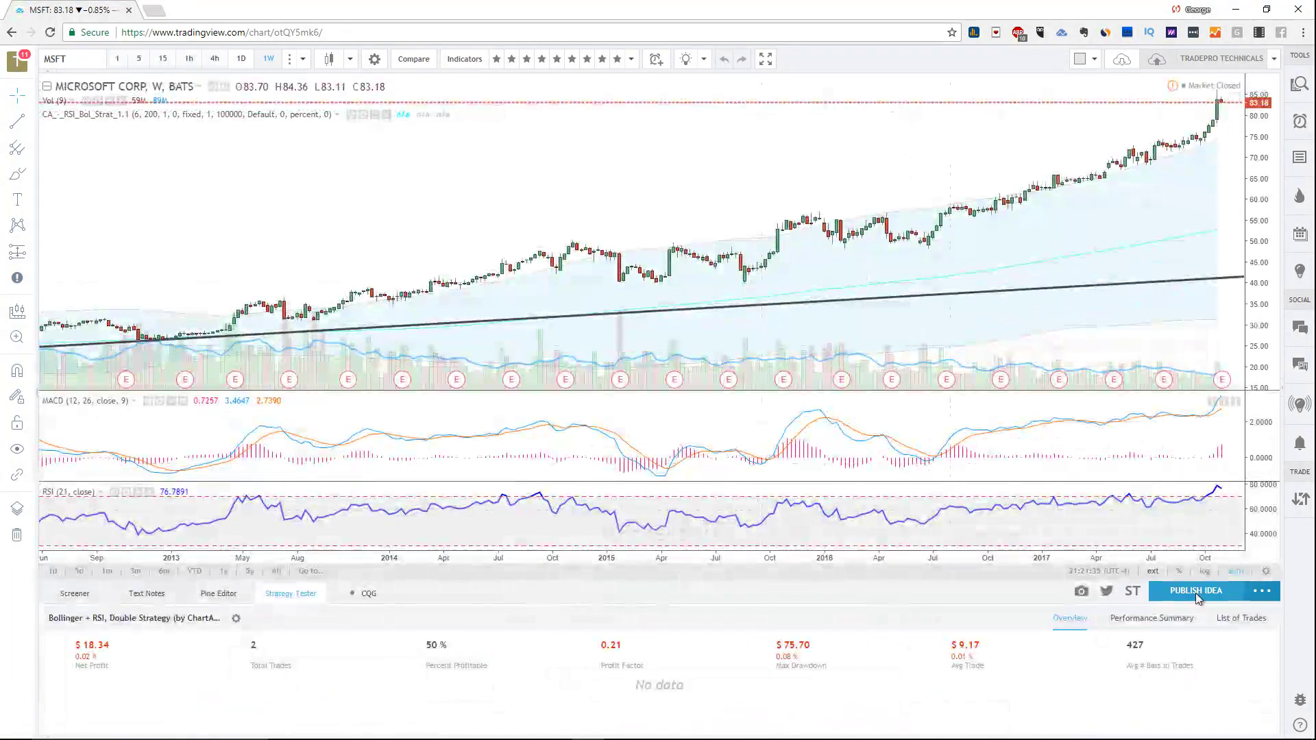
{"action": "left_click", "coordinate": [302, 595]}
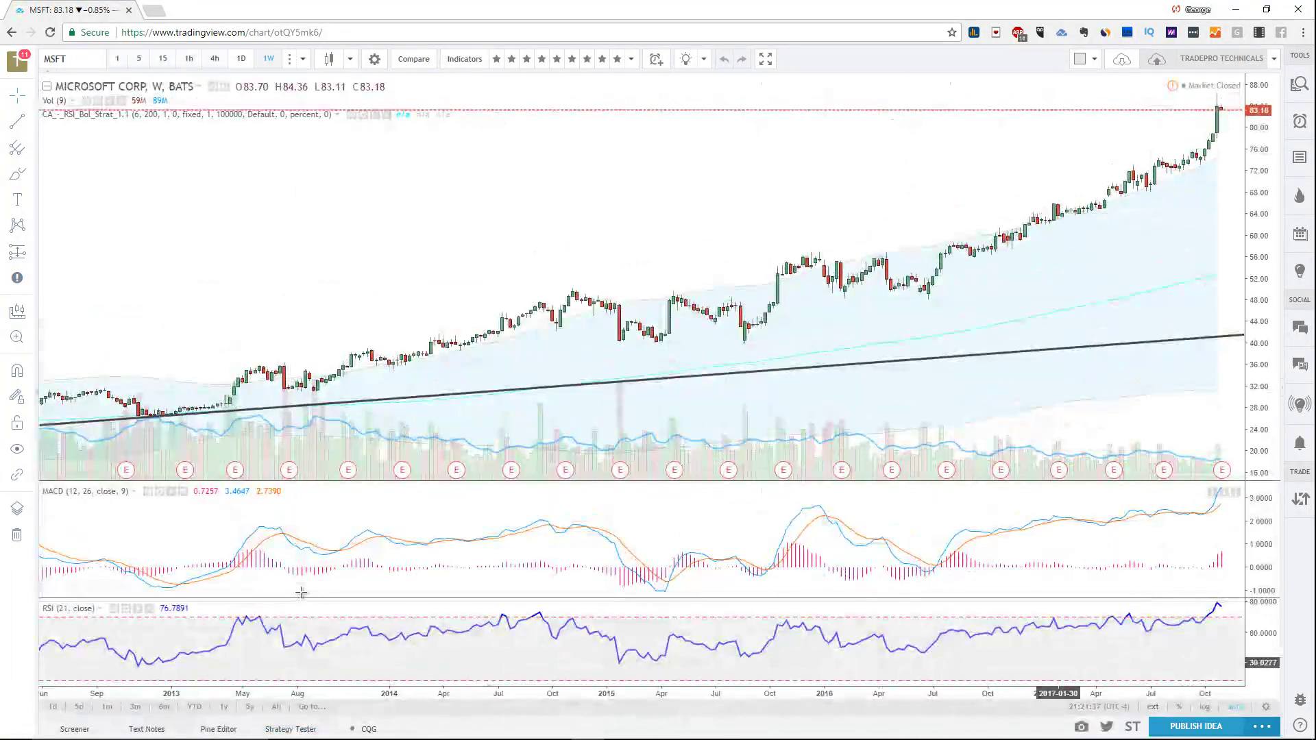
{"action": "right_click", "coordinate": [518, 538]}
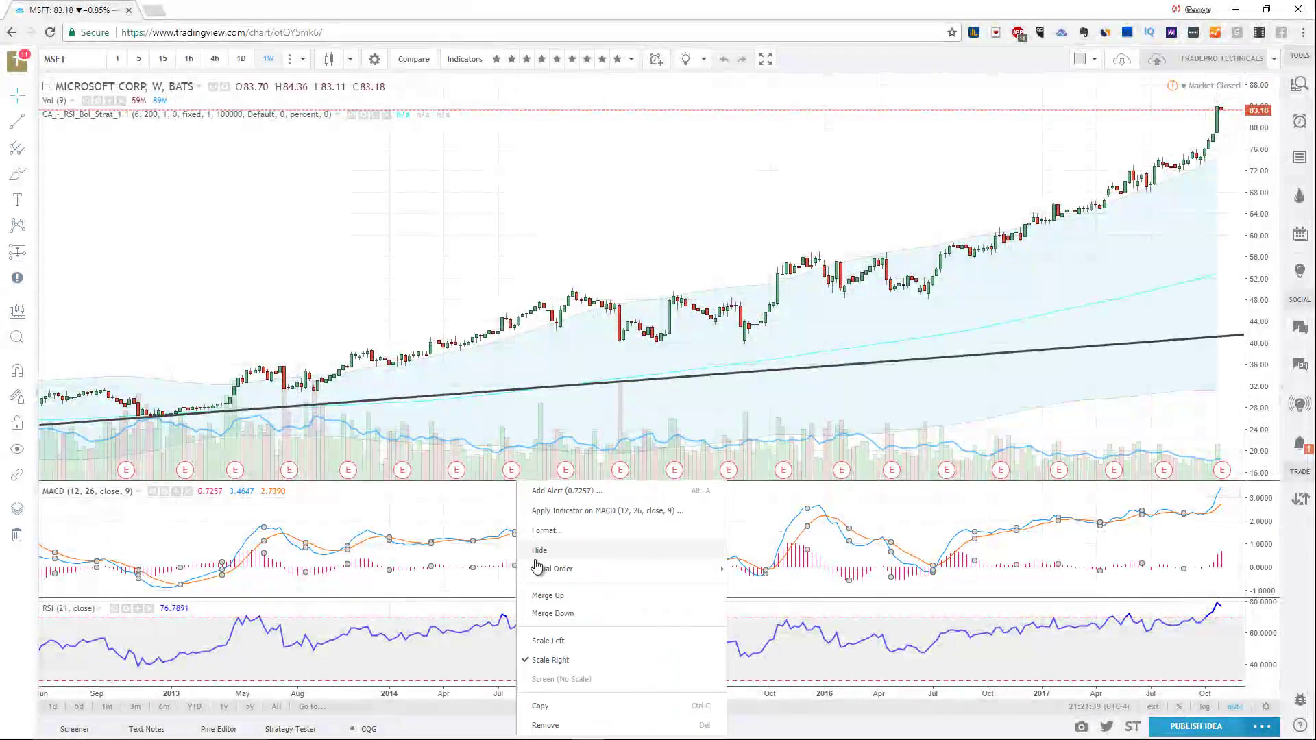
{"action": "left_click", "coordinate": [542, 725]}
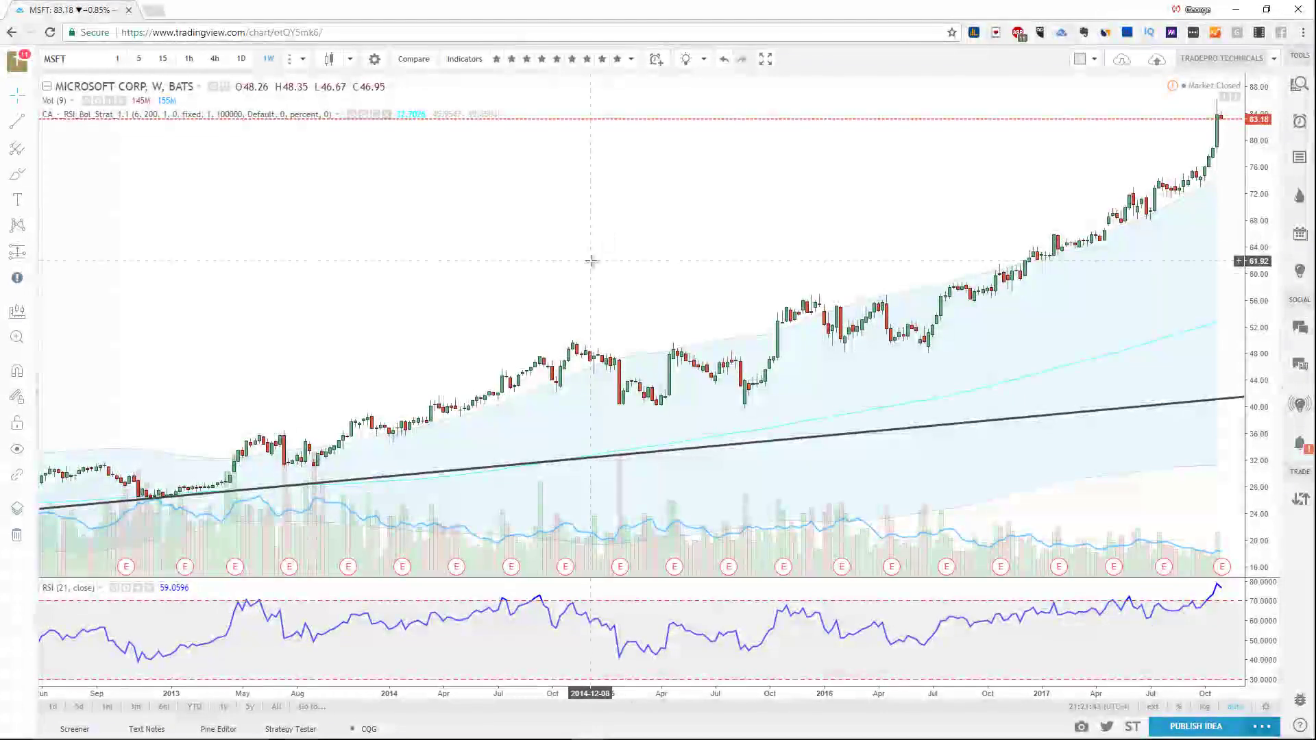
{"action": "left_click", "coordinate": [1274, 60]}
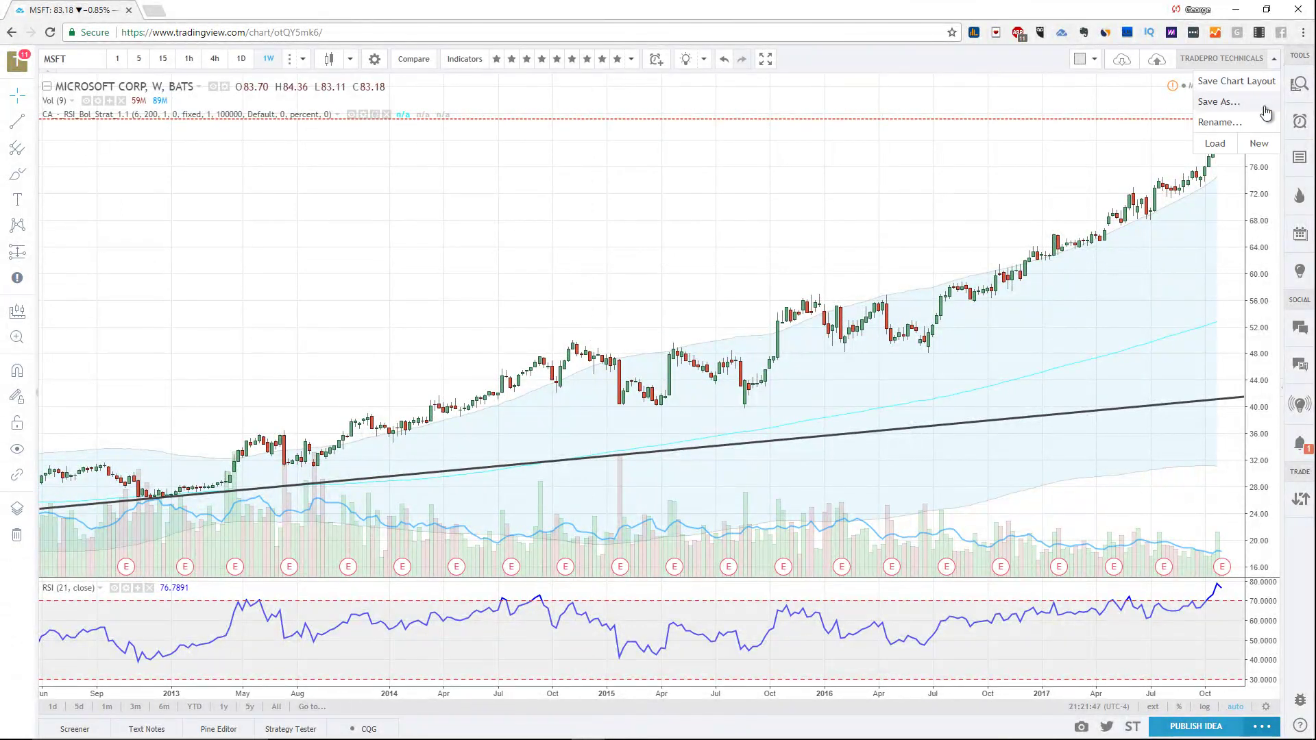
Save the TRADEPRO TECHNICALS layout with only the RSI (21, close) pane
{"action": "left_click", "coordinate": [1255, 81]}
{"action": "left_click", "coordinate": [1273, 60]}
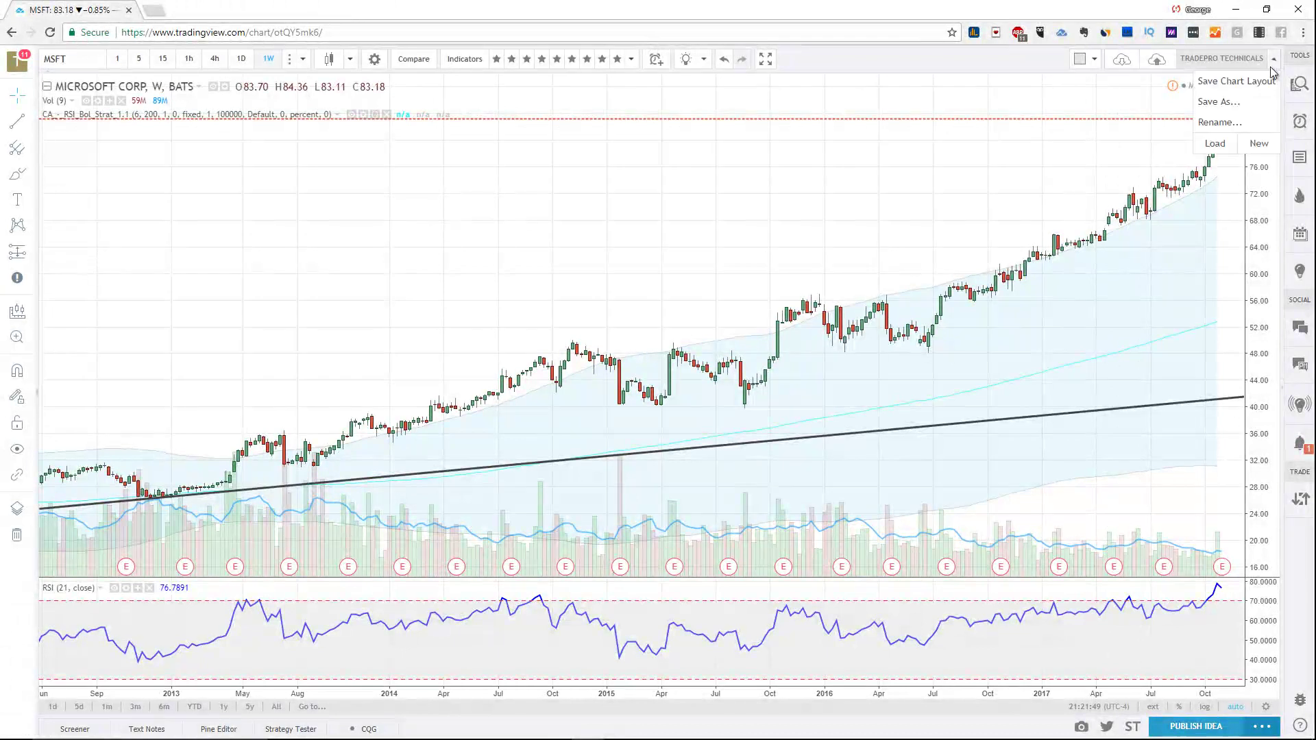
{"action": "left_click", "coordinate": [1264, 83]}
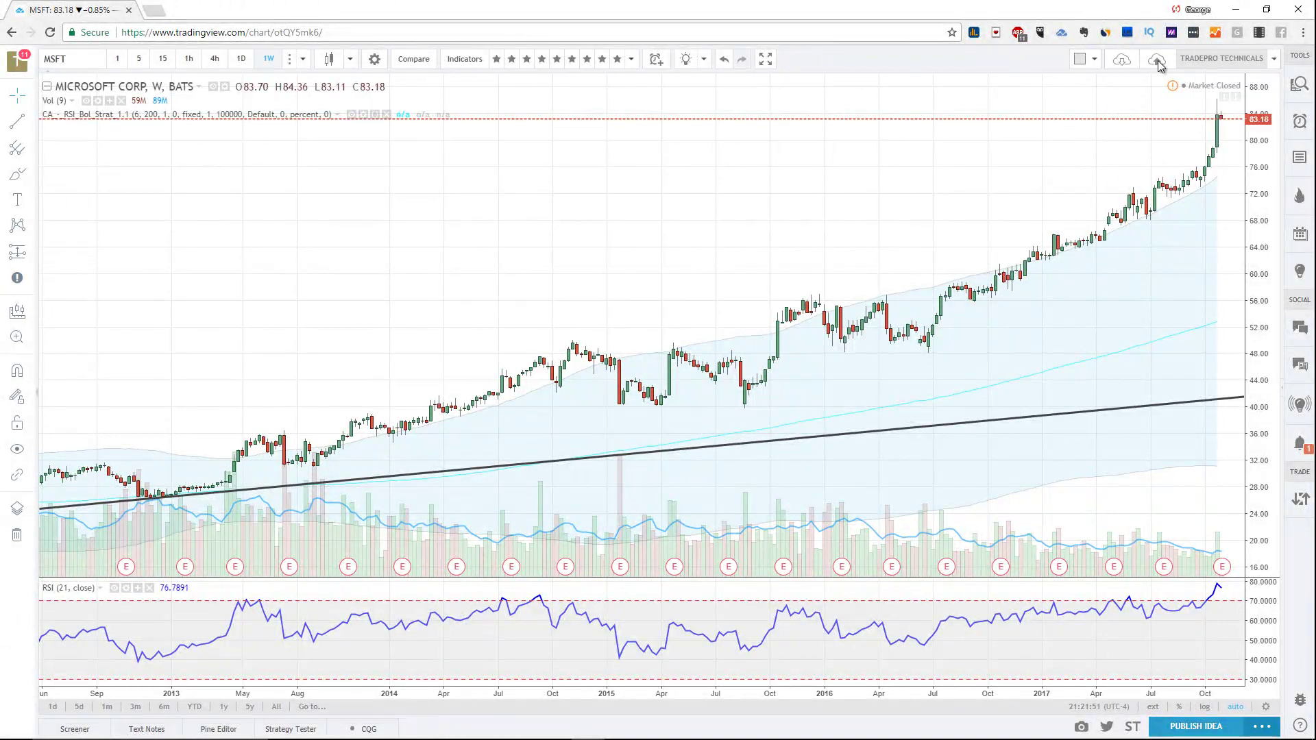
{"action": "left_click_drag", "start_coordinate": [1173, 51], "coordinate": [1176, 66]}
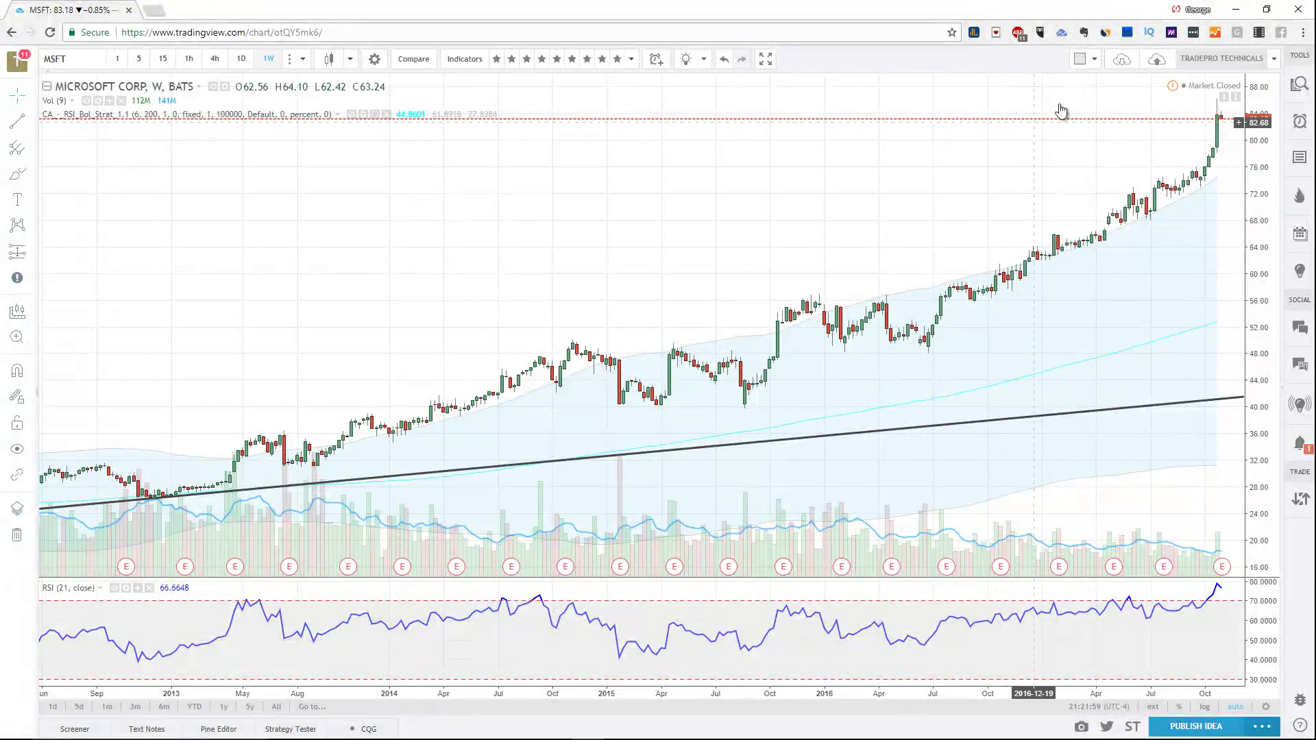
Check the Load Chart Layout list for the saved layouts, then close it
{"action": "left_click", "coordinate": [1122, 60]}
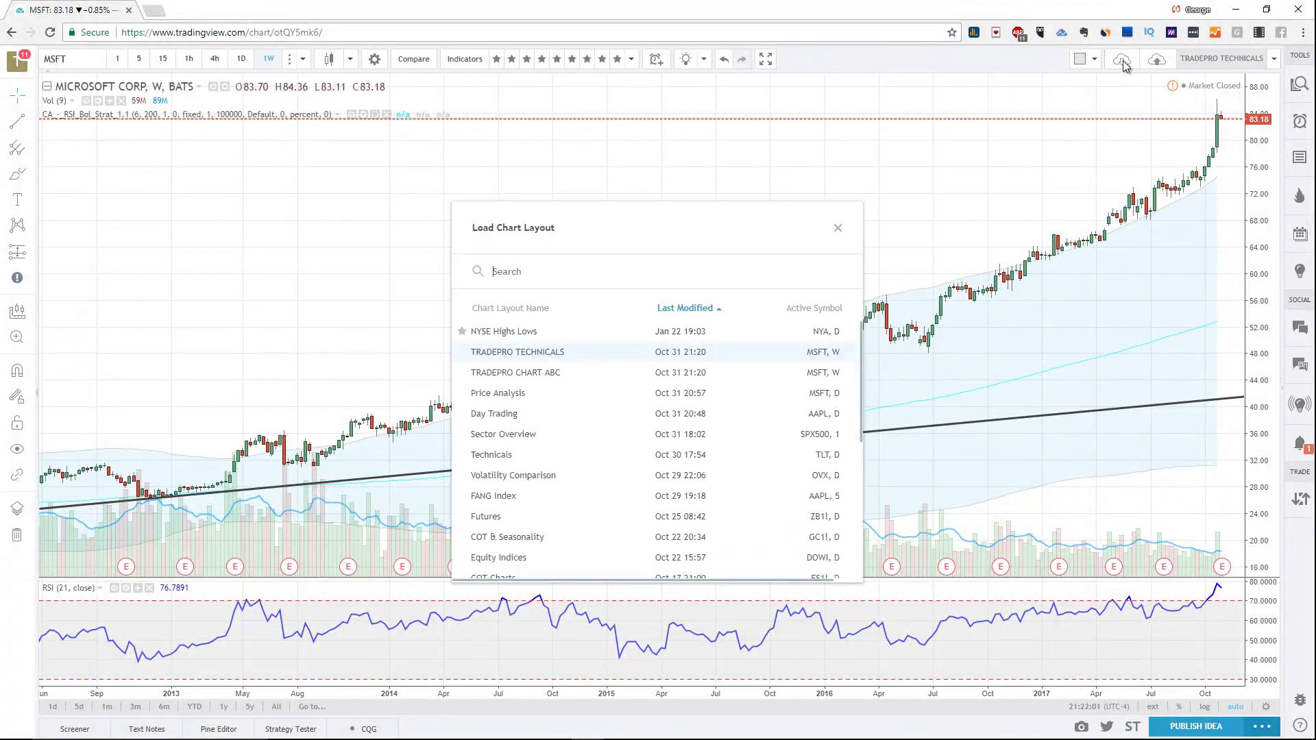
{"action": "left_click", "coordinate": [838, 228]}
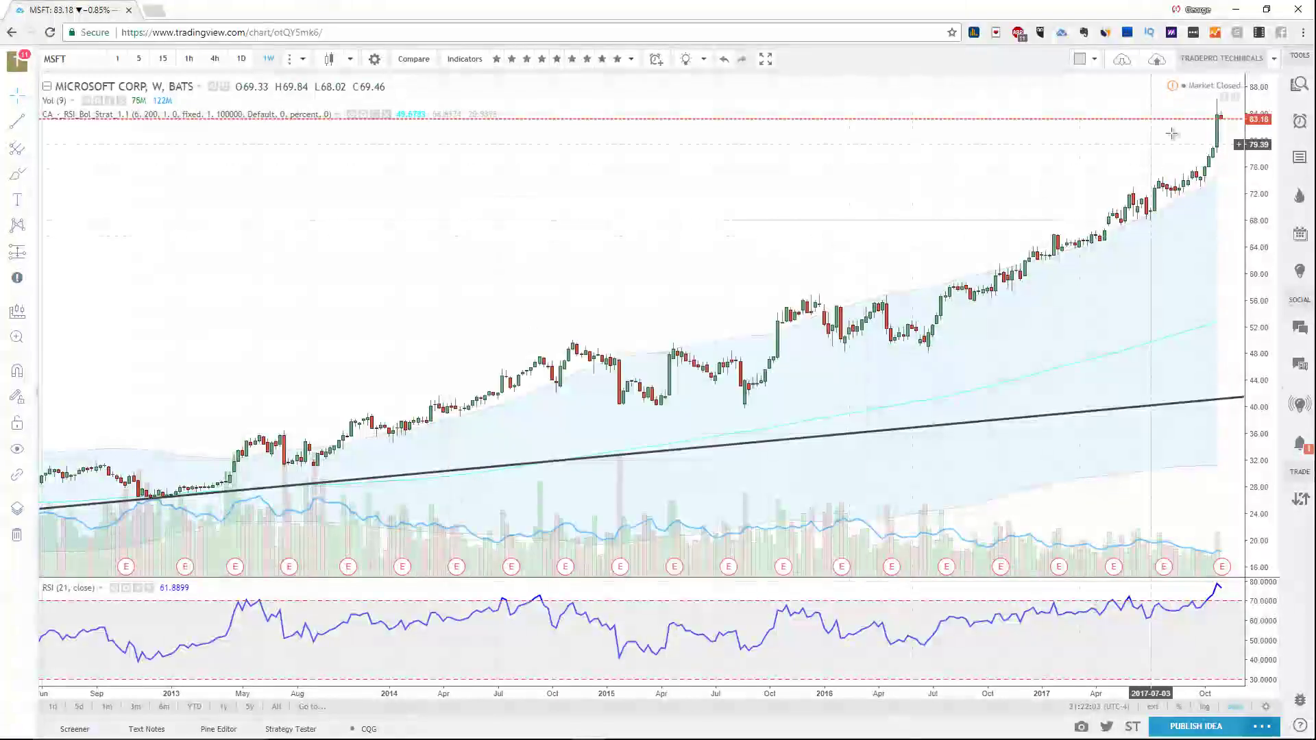
{"action": "left_click", "coordinate": [1275, 61]}
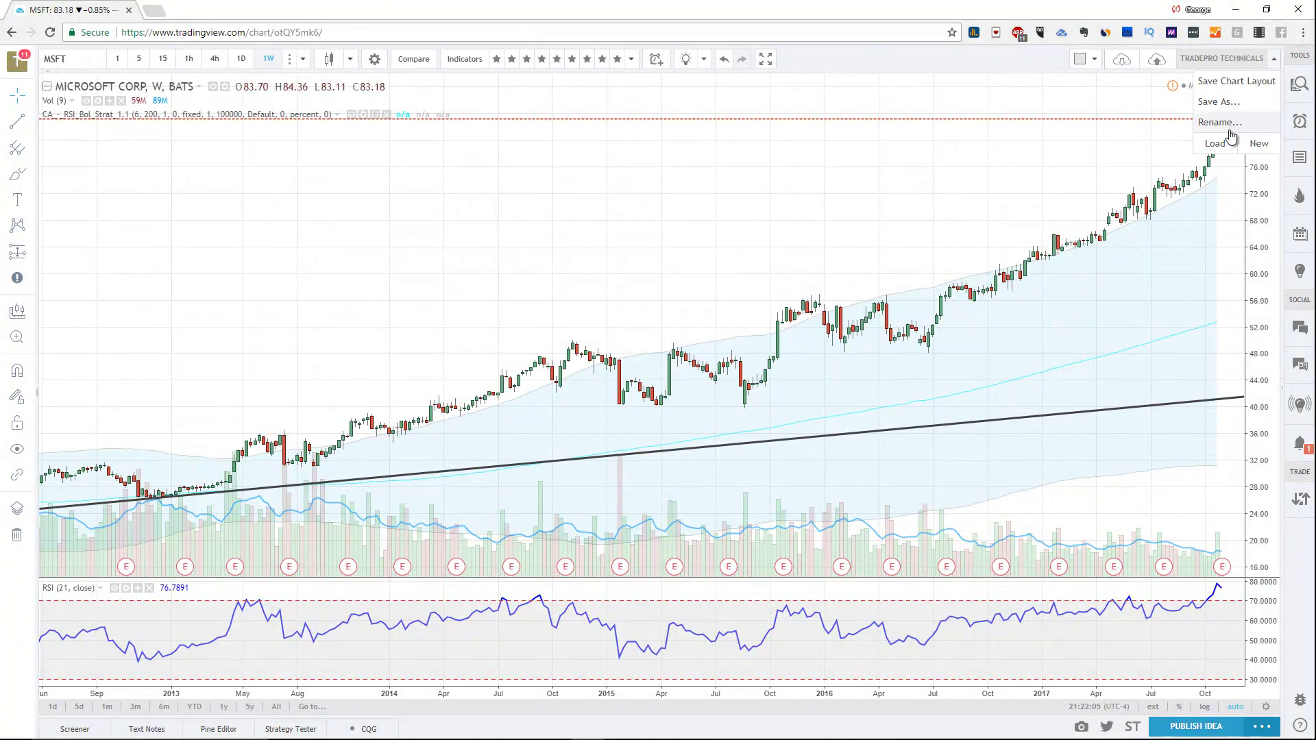
{"action": "left_click", "coordinate": [1206, 130]}
{"action": "left_click", "coordinate": [838, 228]}
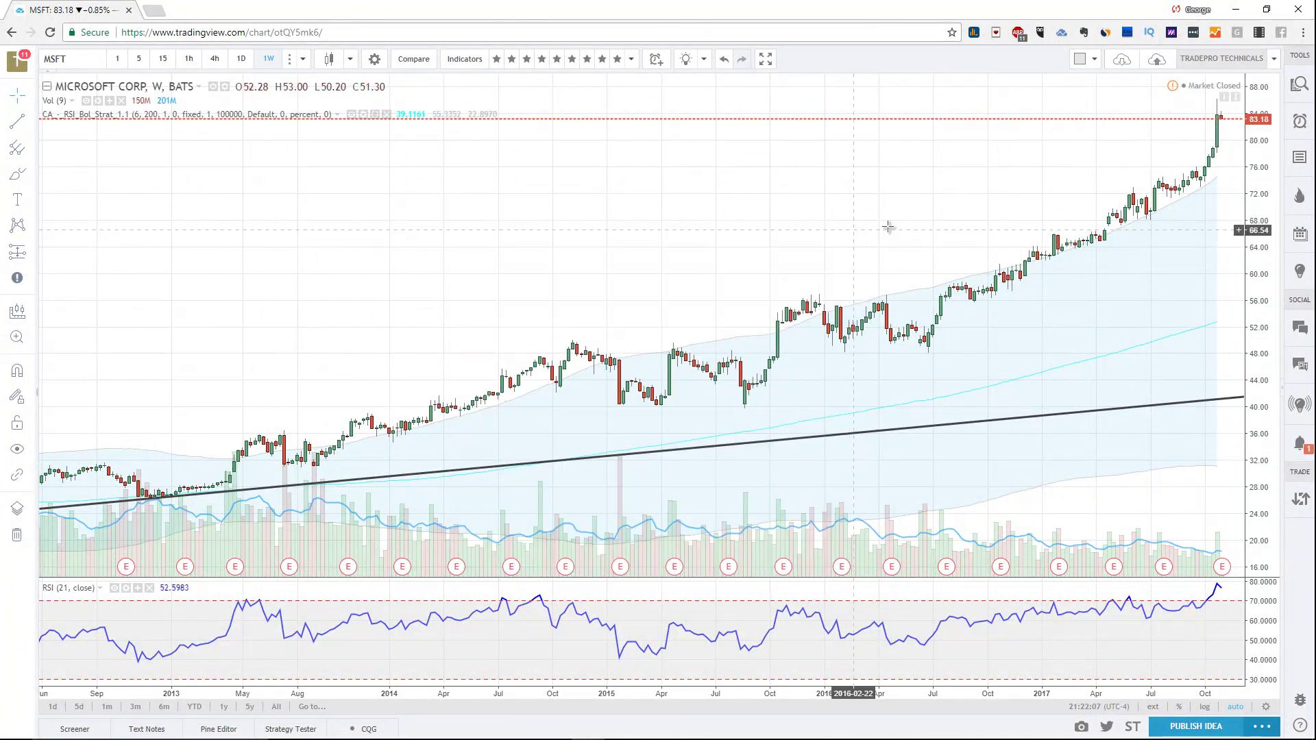